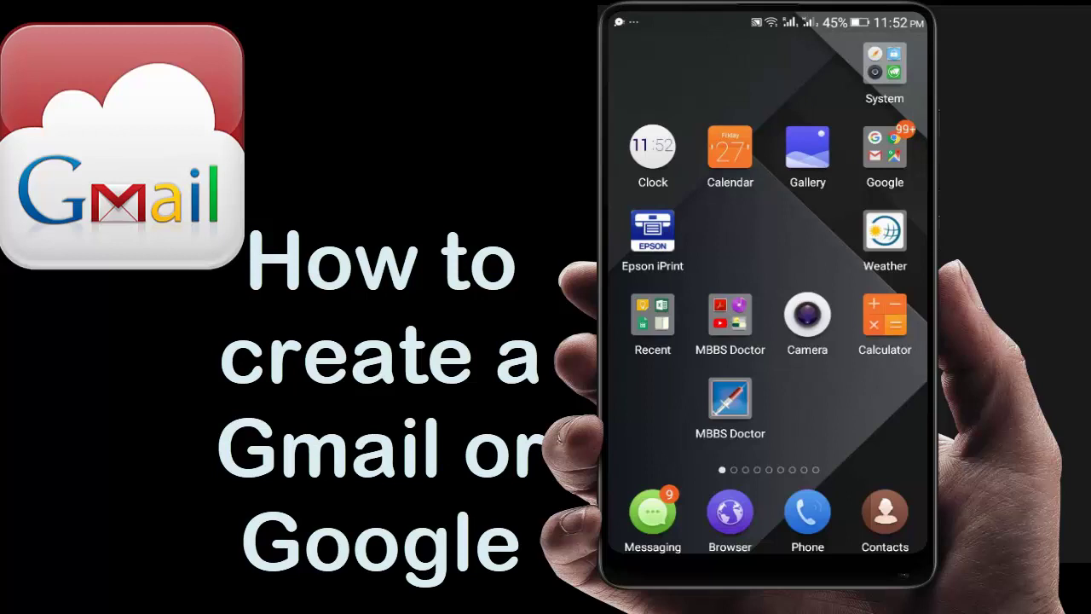
Swipe the home screen left twice to reach the page with the Settings icon.
click(810, 389)
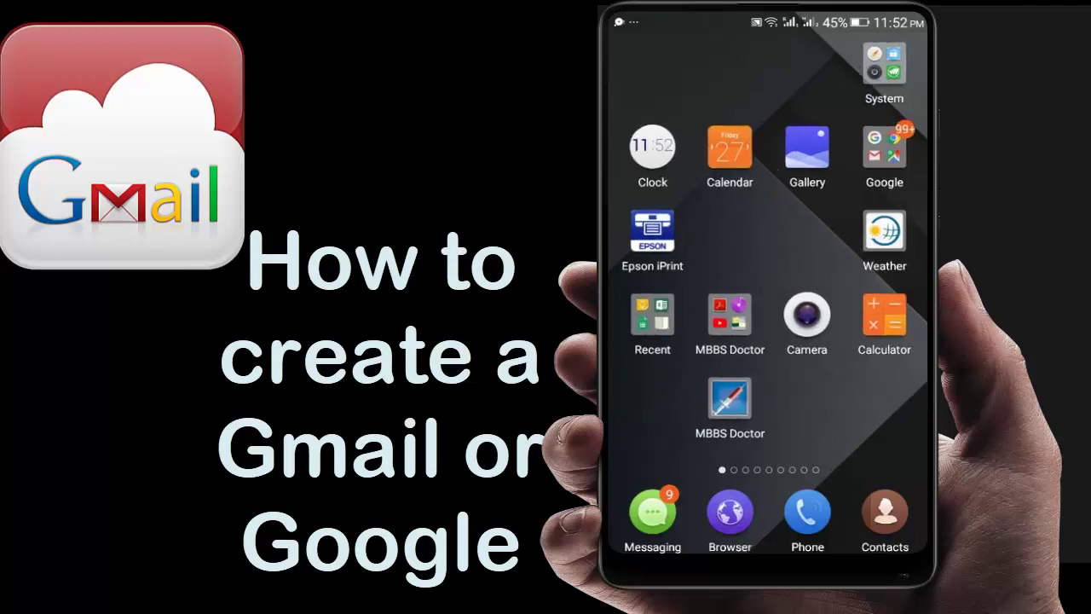
drag(810, 389, 673, 392)
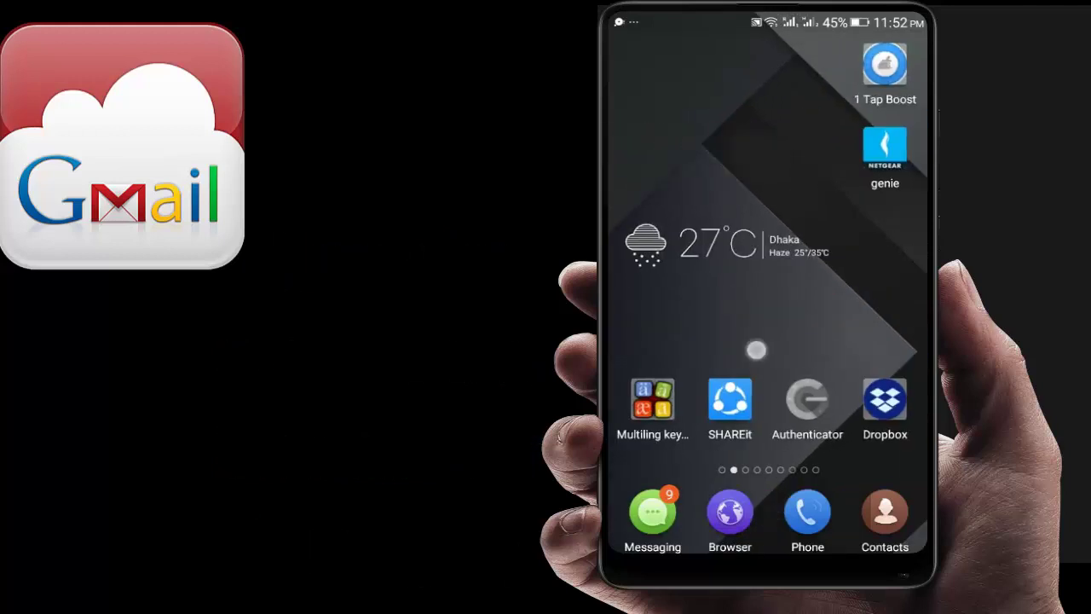
drag(755, 348, 631, 351)
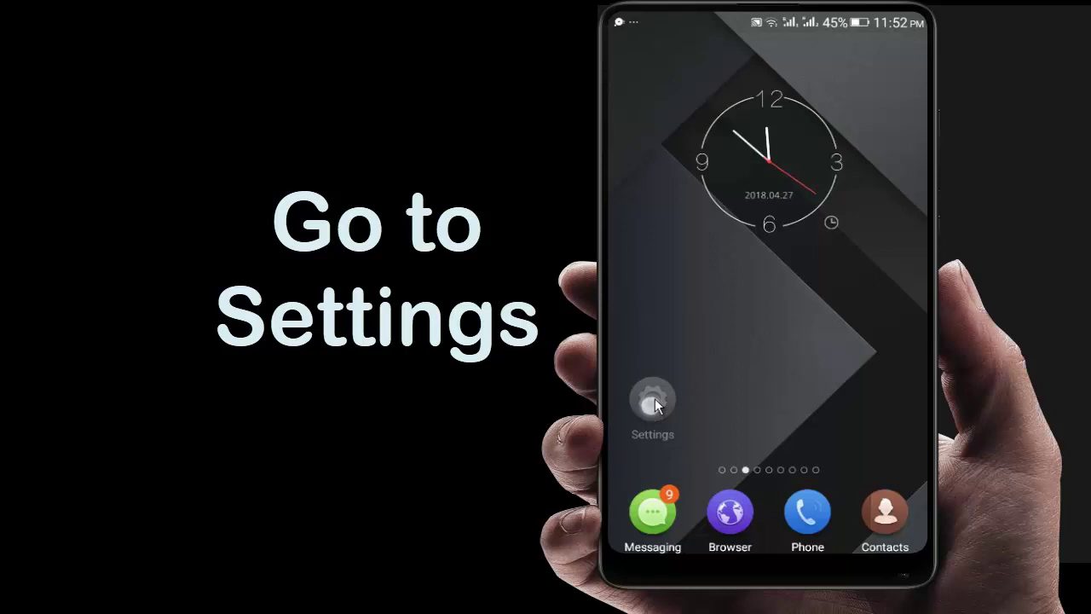
Open Settings, go into Advanced Settings, and open the Accounts list.
click(652, 400)
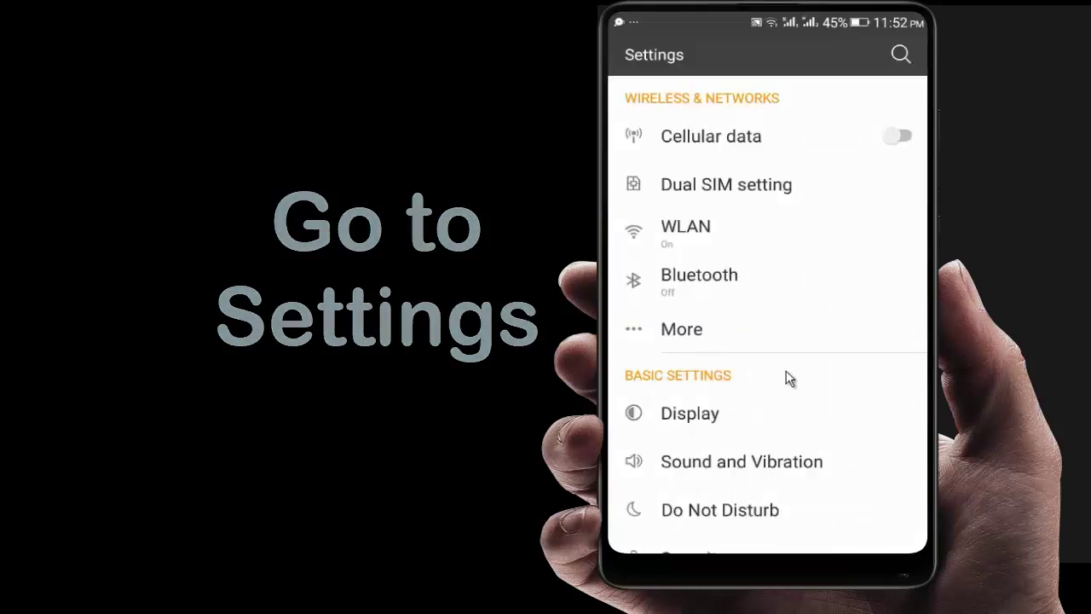
scroll(788, 396, down, 4)
scroll(788, 397, down, 4)
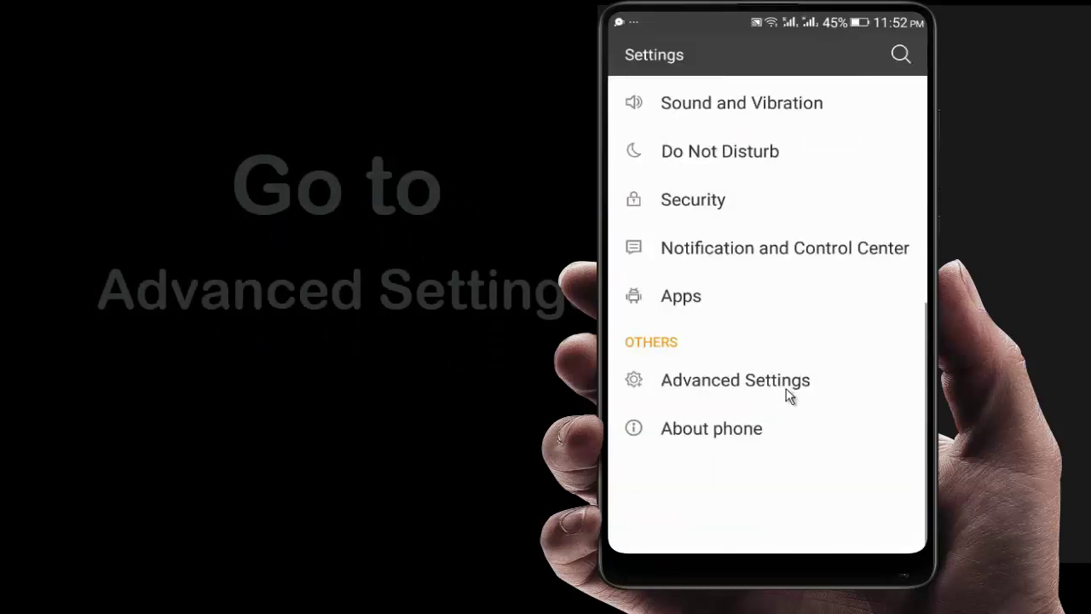
scroll(786, 392, up, 3)
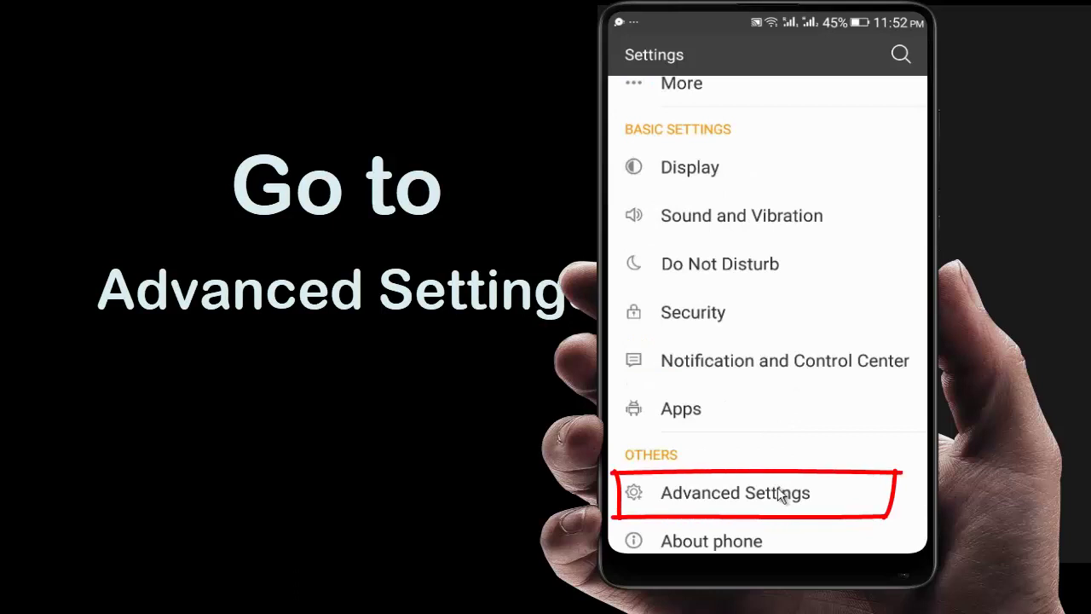
click(779, 494)
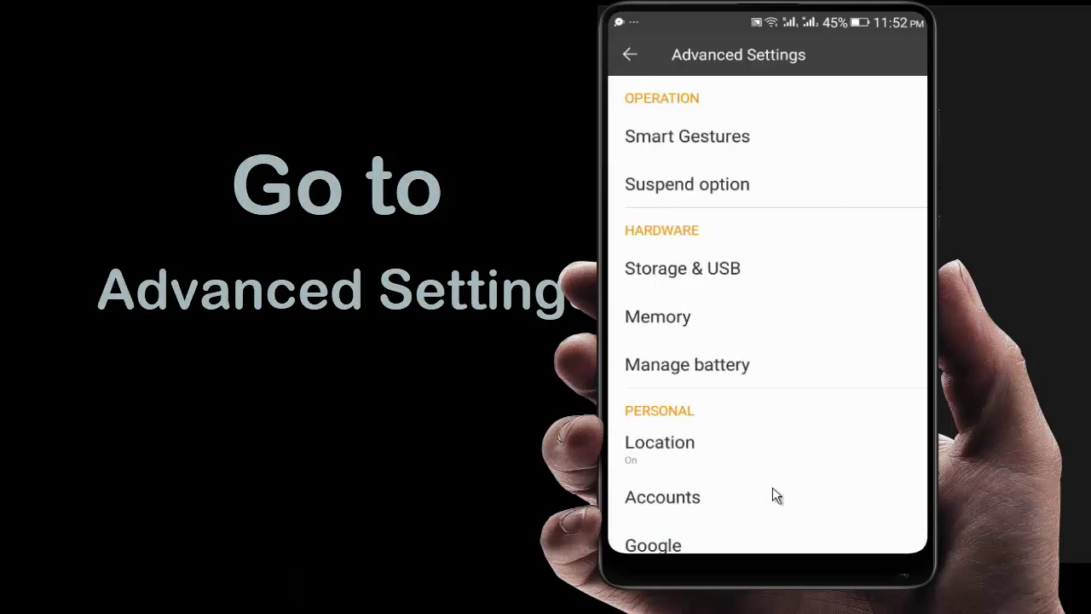
scroll(772, 484, down, 1)
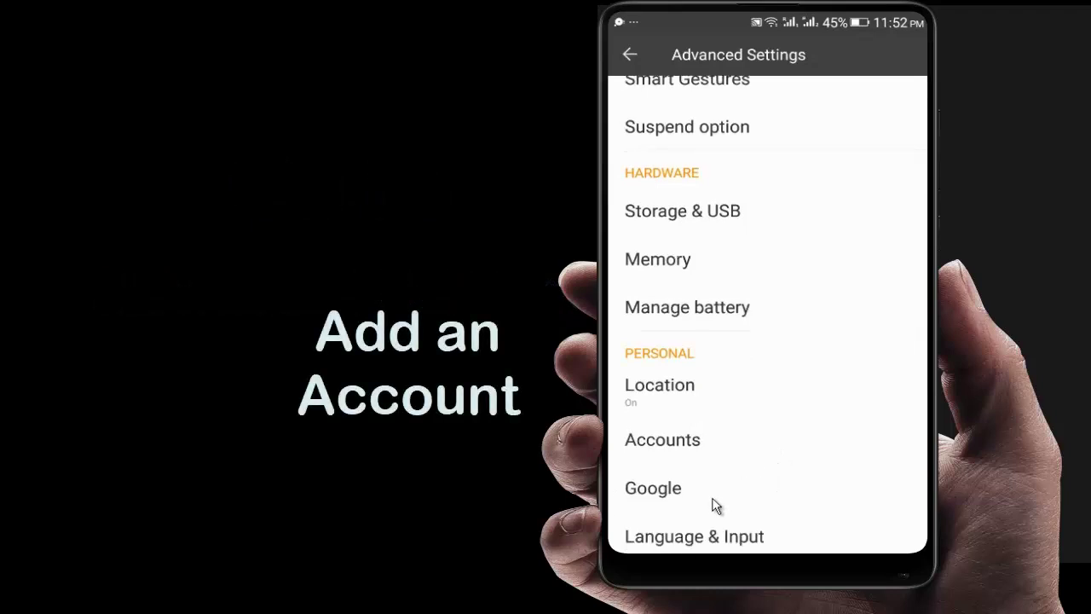
click(688, 440)
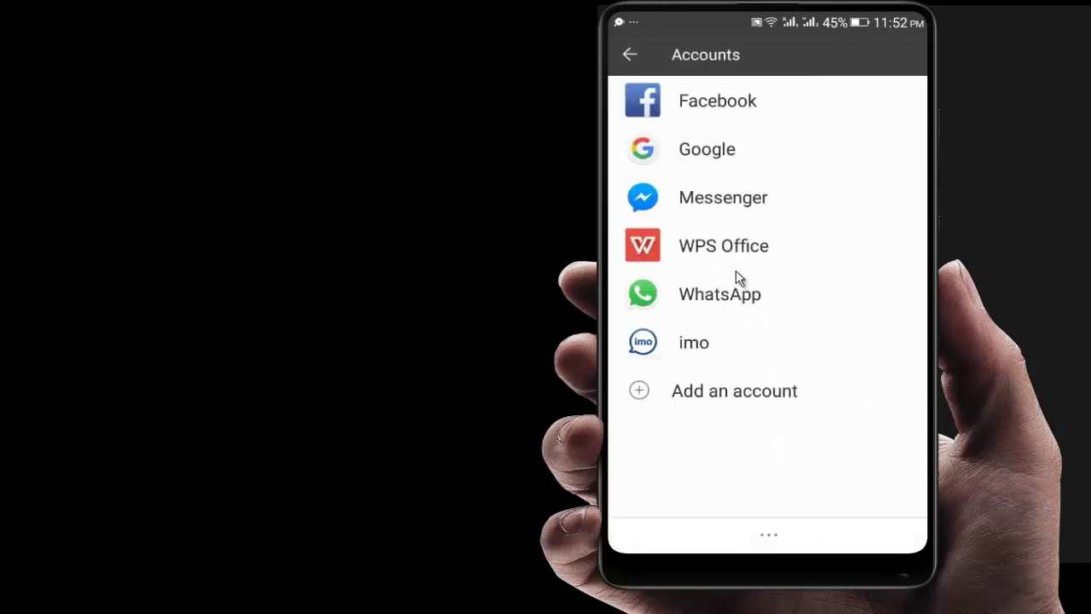
Choose Add an account and select Google as the account type.
click(728, 393)
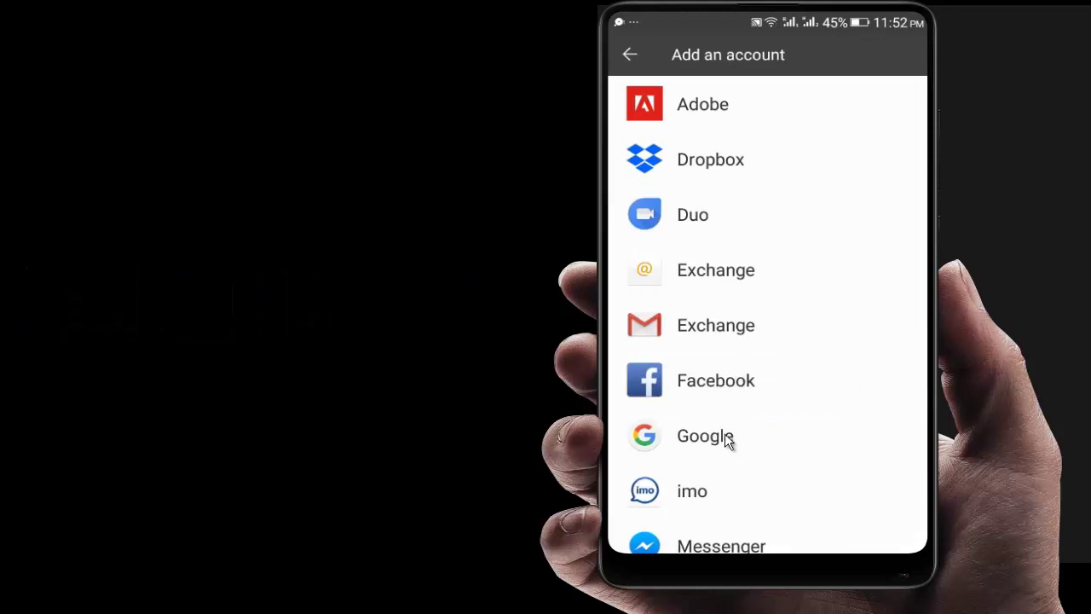
scroll(725, 438, down, 1)
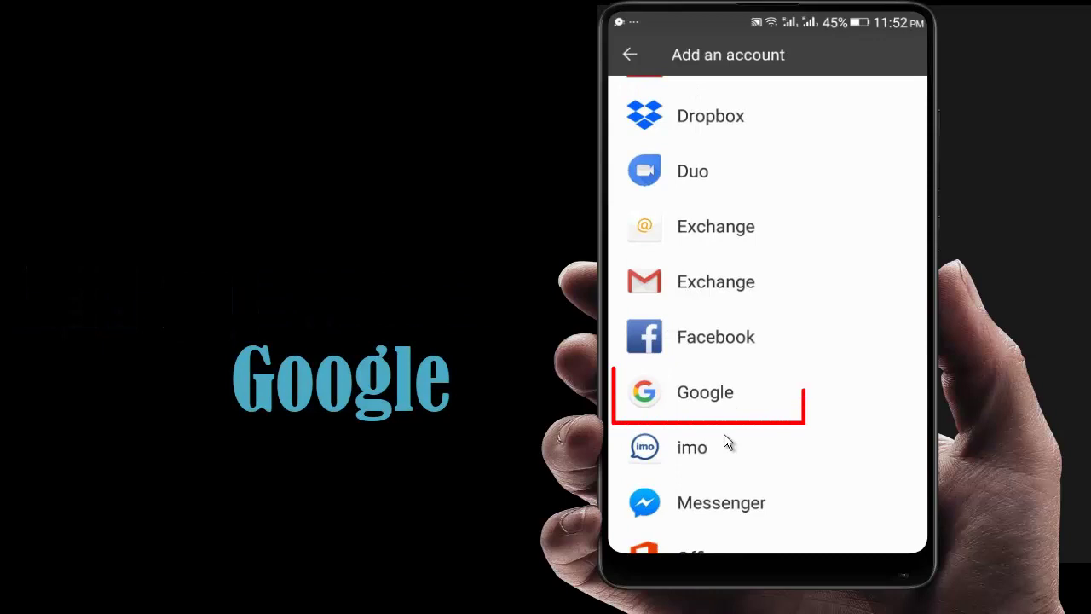
click(720, 394)
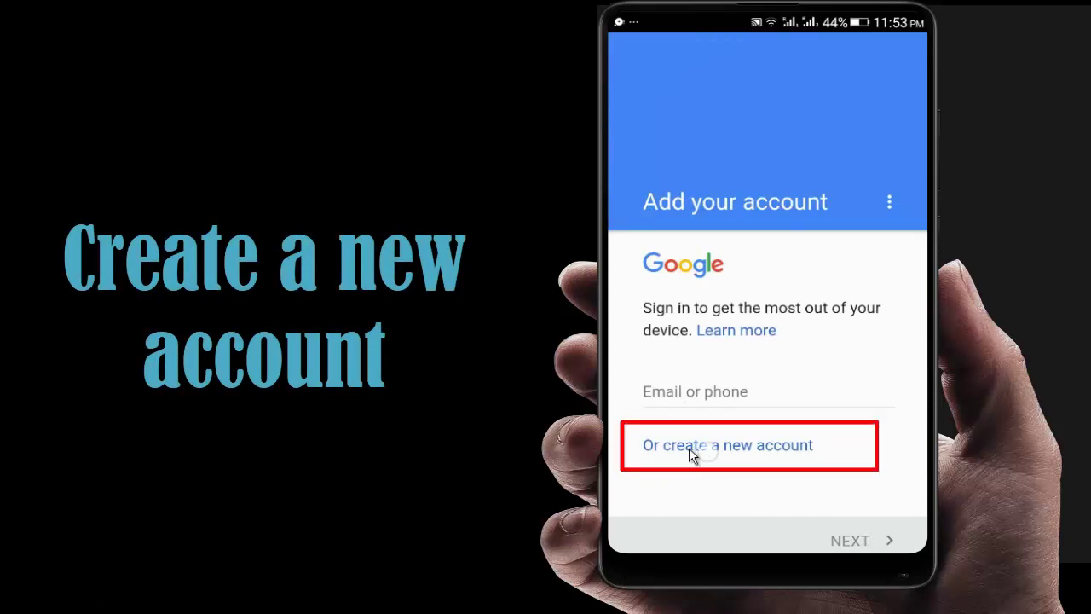
Choose to create a new Google account, fill in the first and last name, and continue.
click(690, 452)
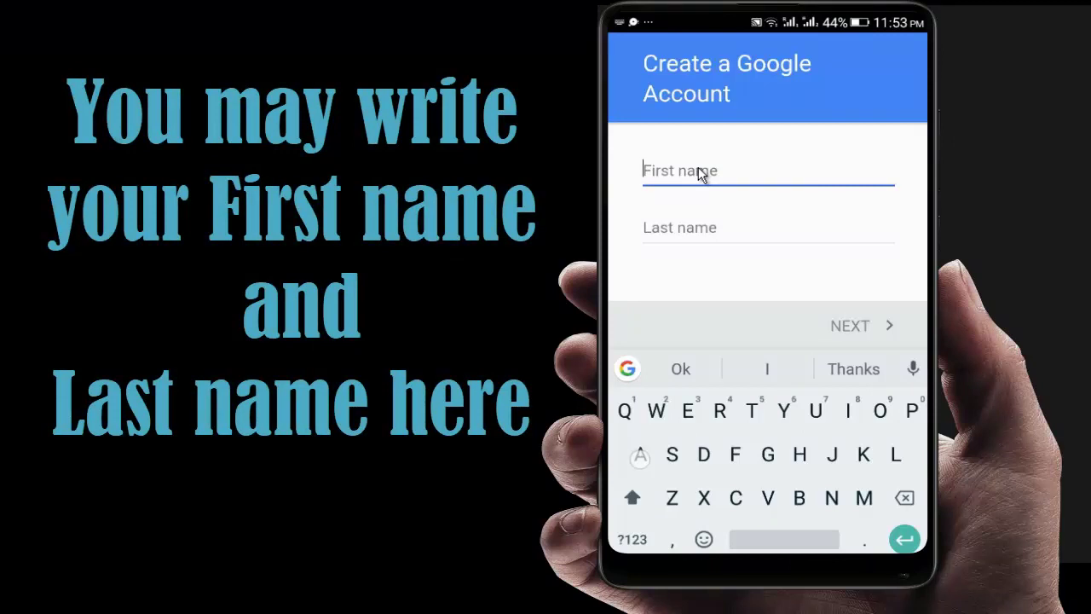
text(Android)
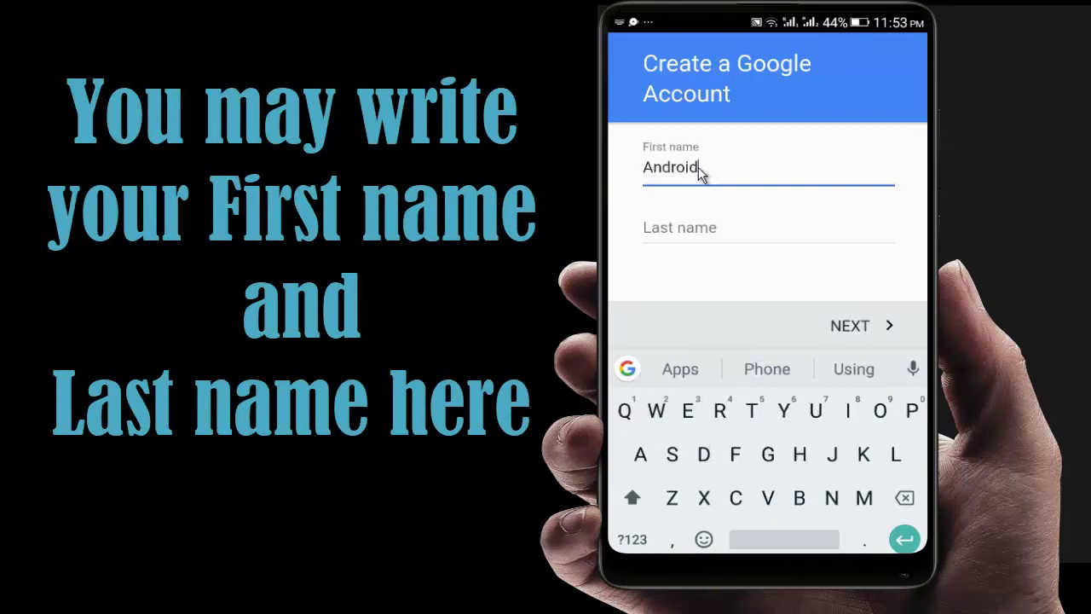
key(Tab)
text(Mo)
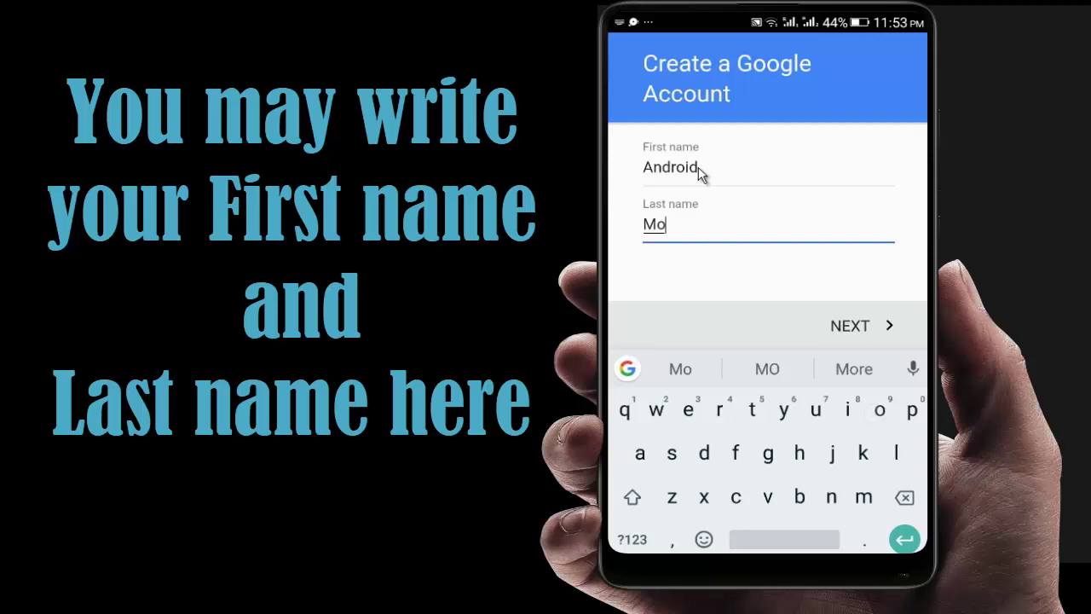
text(ns)
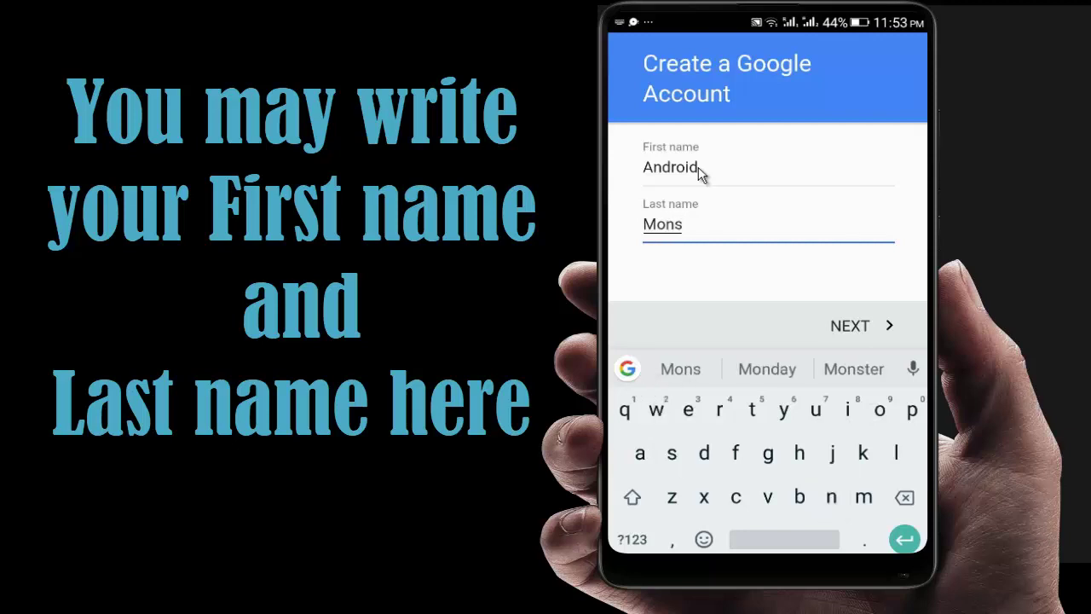
text(ter)
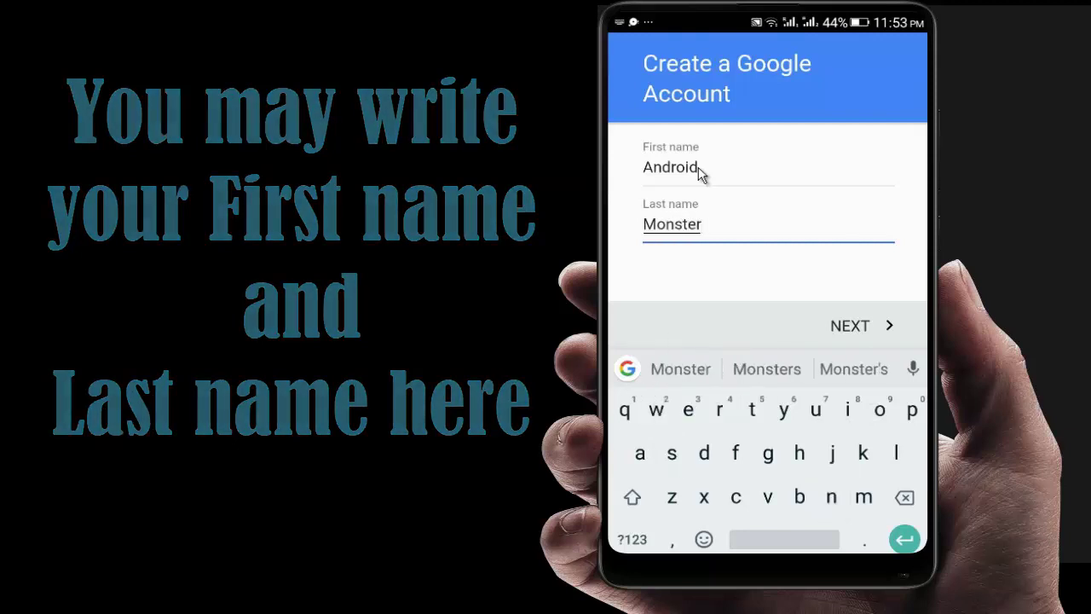
click(868, 328)
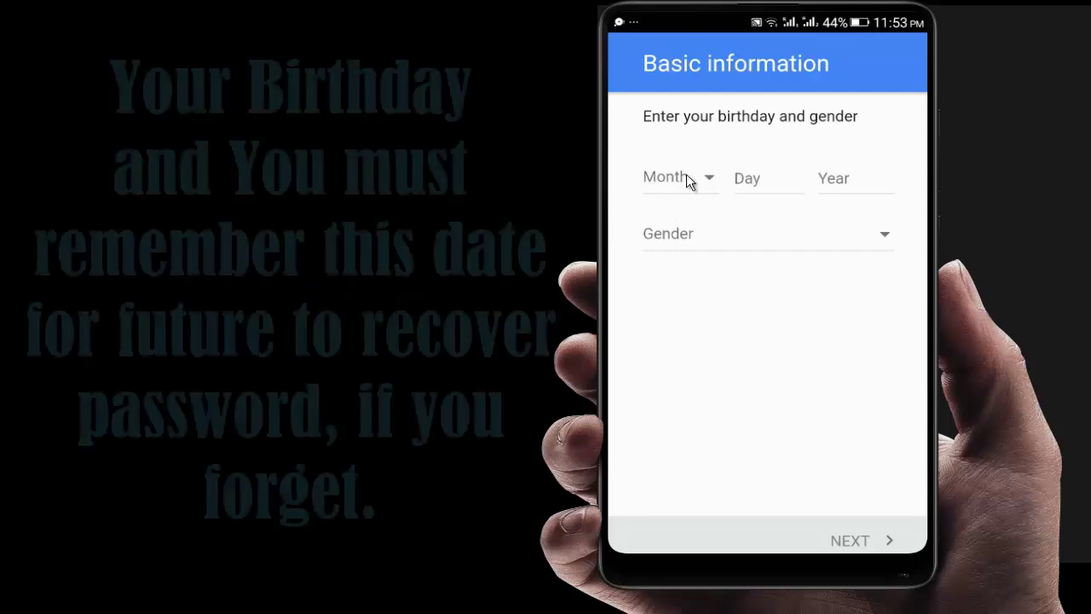
Enter birthday January 01, 1988 using the Month dropdown and keypad, and choose Male as gender.
click(686, 176)
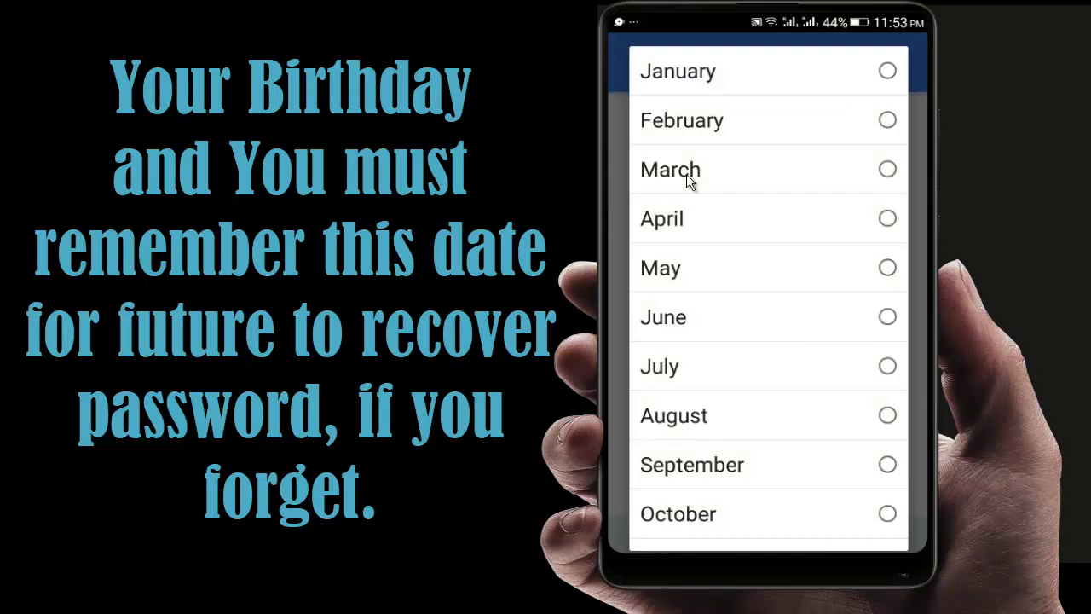
click(687, 73)
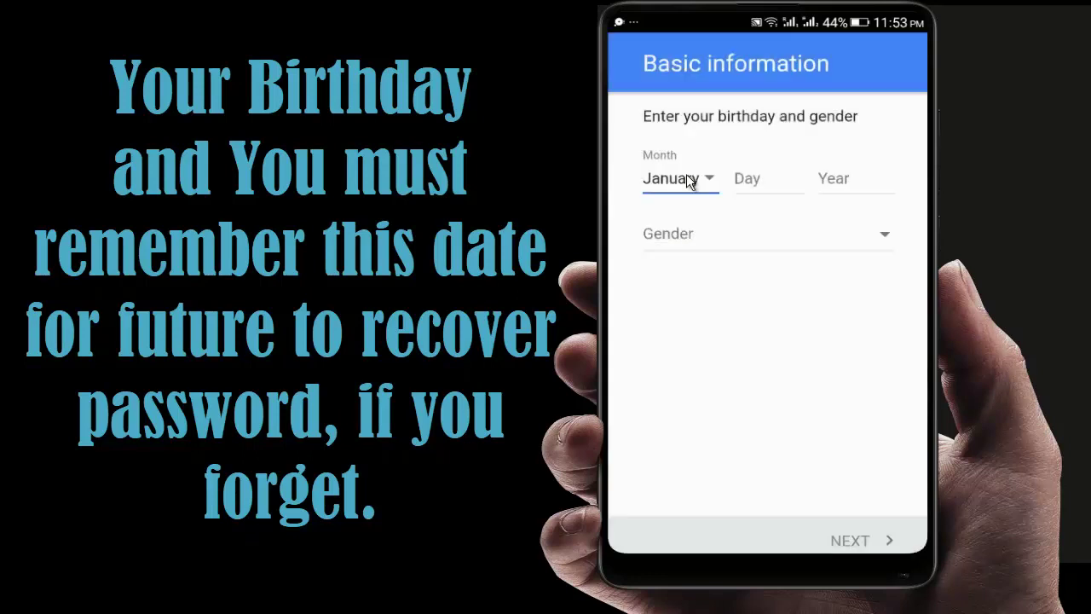
click(752, 181)
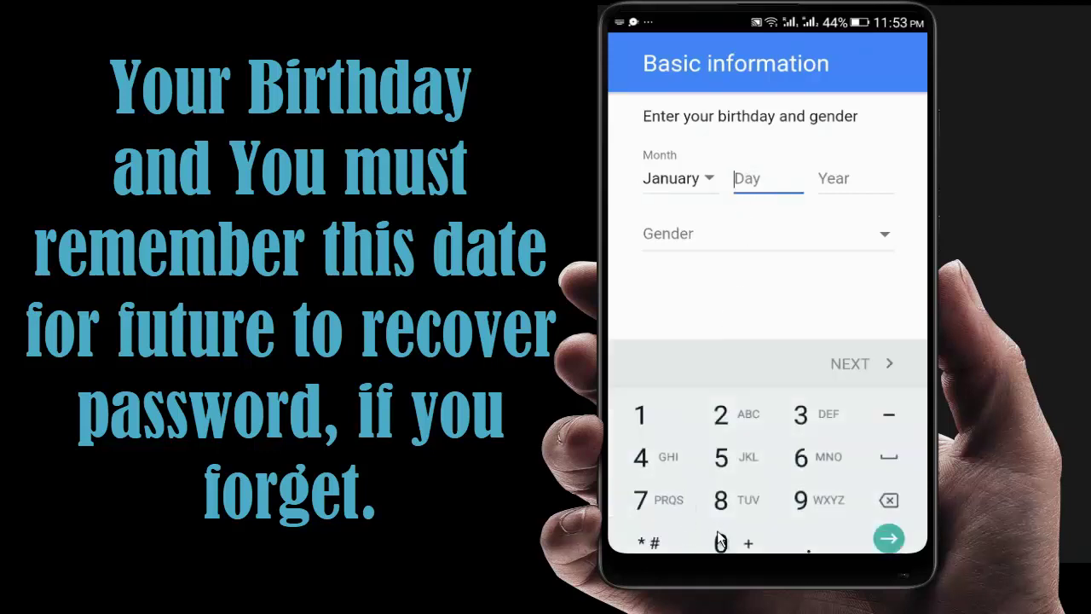
click(720, 540)
click(658, 417)
click(843, 181)
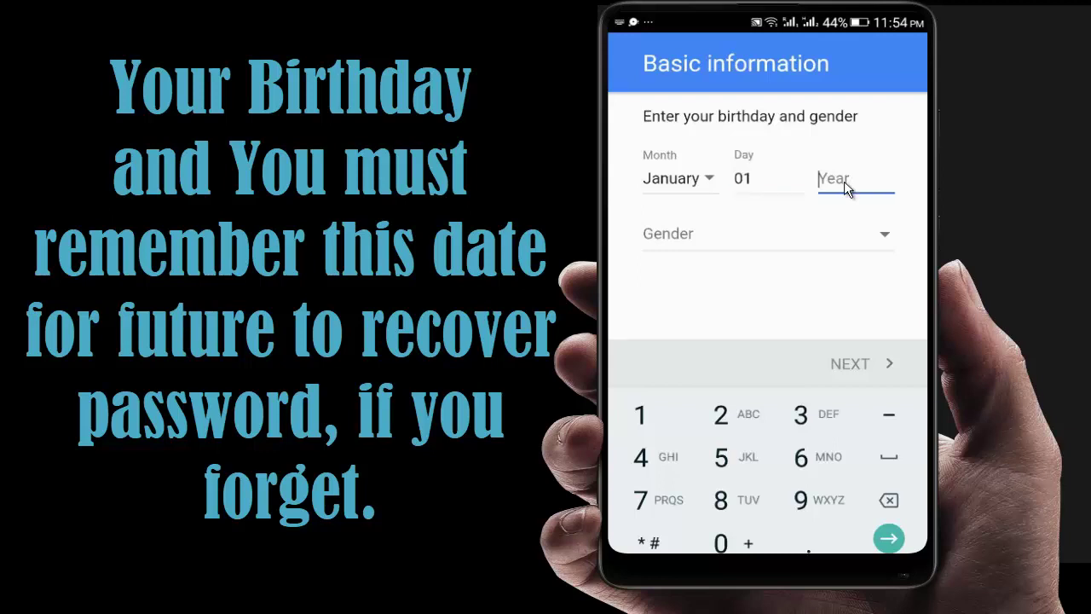
text(1)
click(802, 502)
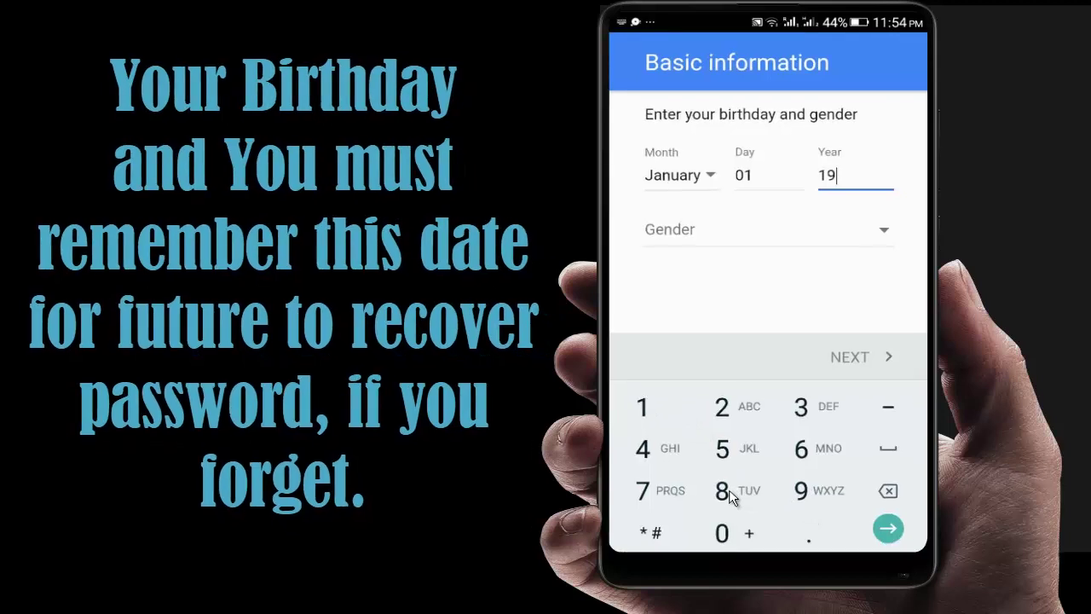
click(729, 490)
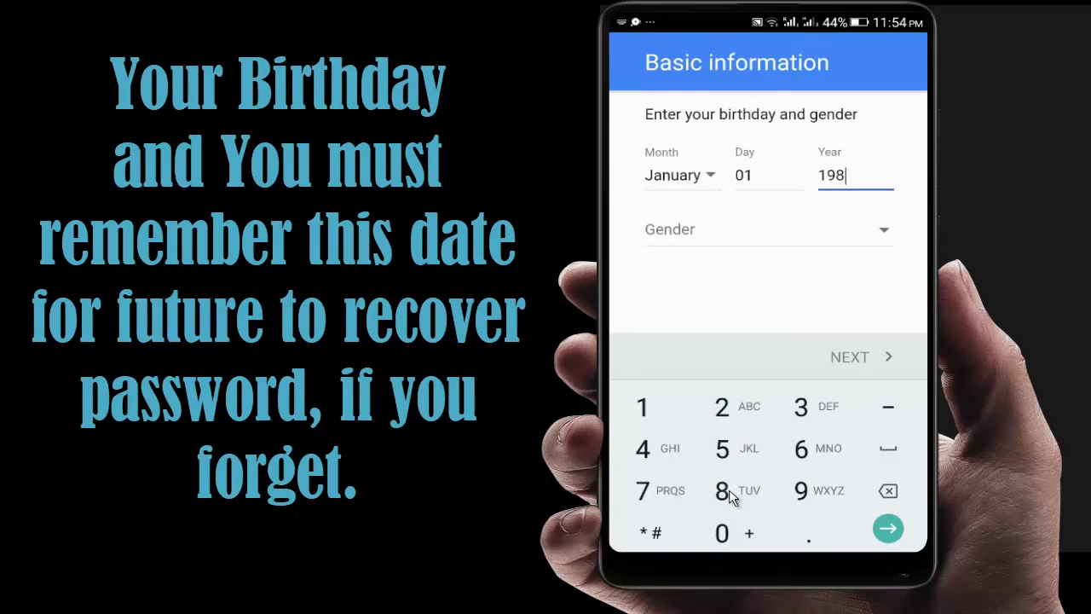
click(729, 489)
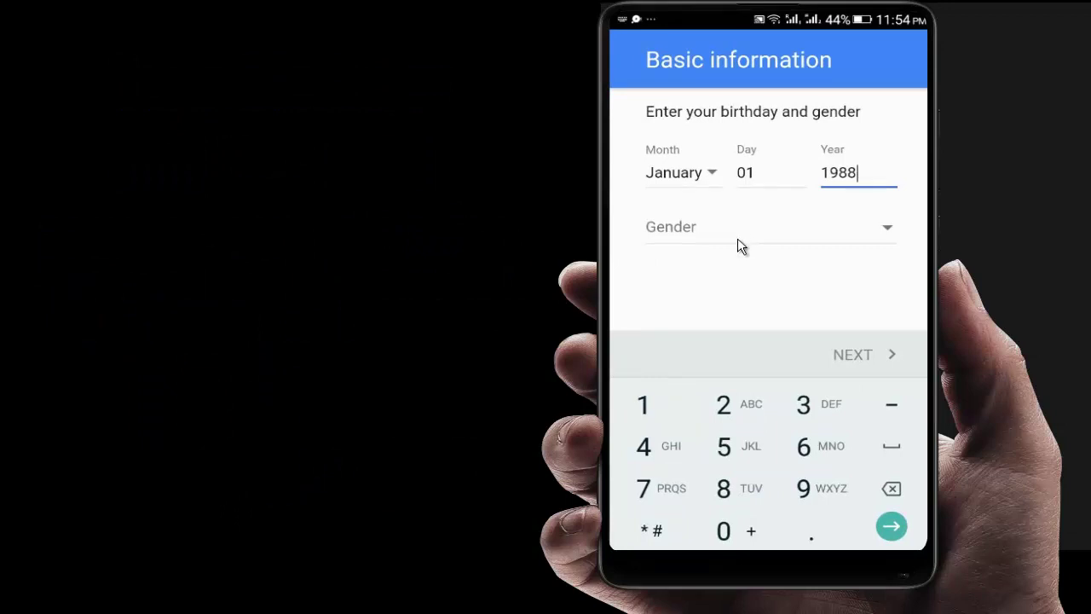
click(737, 238)
click(737, 237)
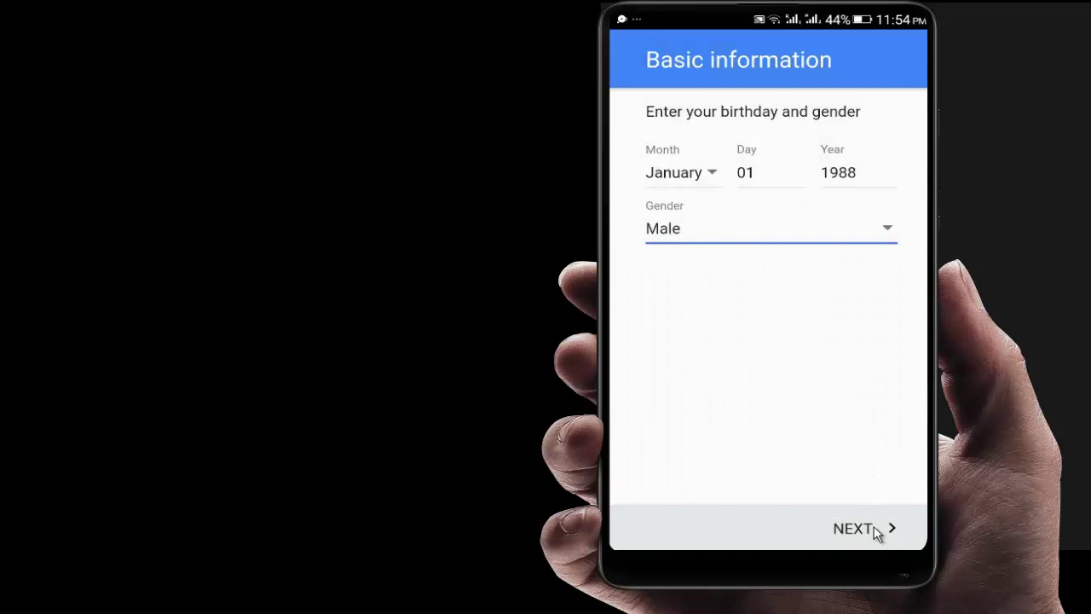
Continue to the username page and submit a first username choice, which gets rejected.
click(871, 524)
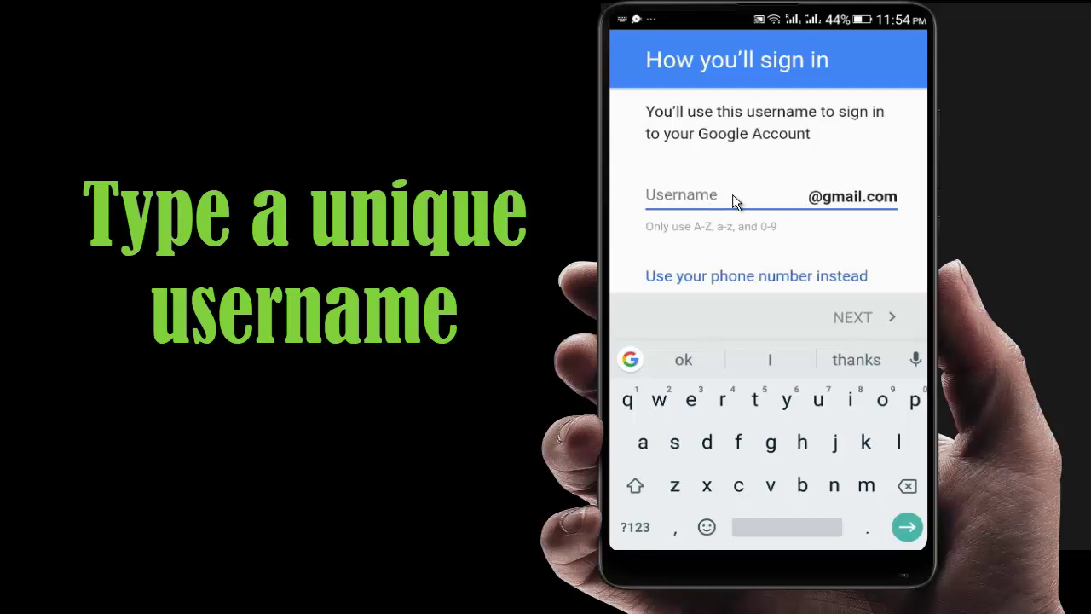
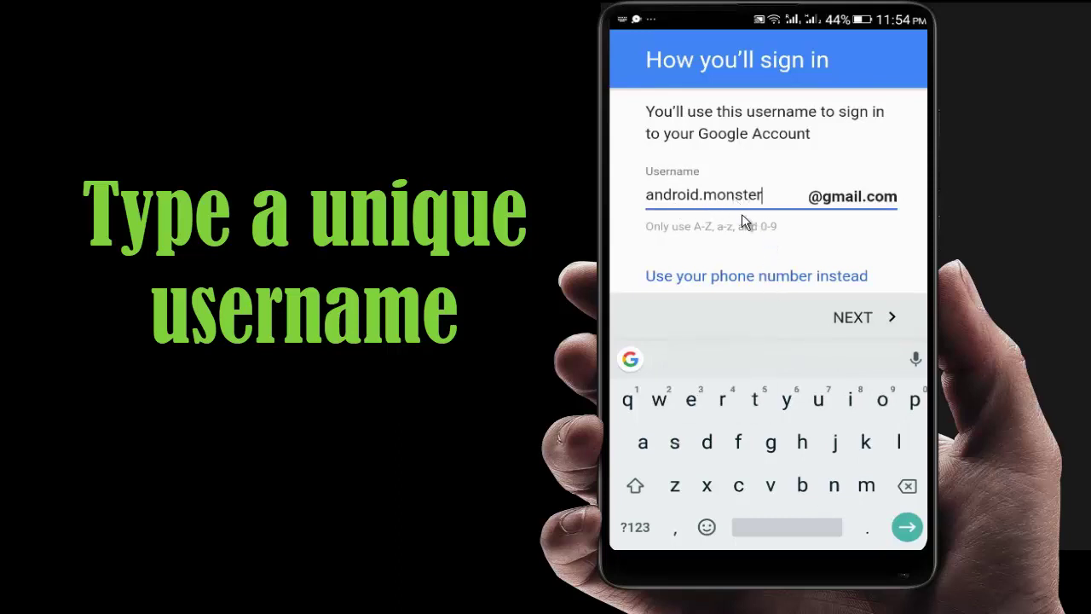
click(856, 317)
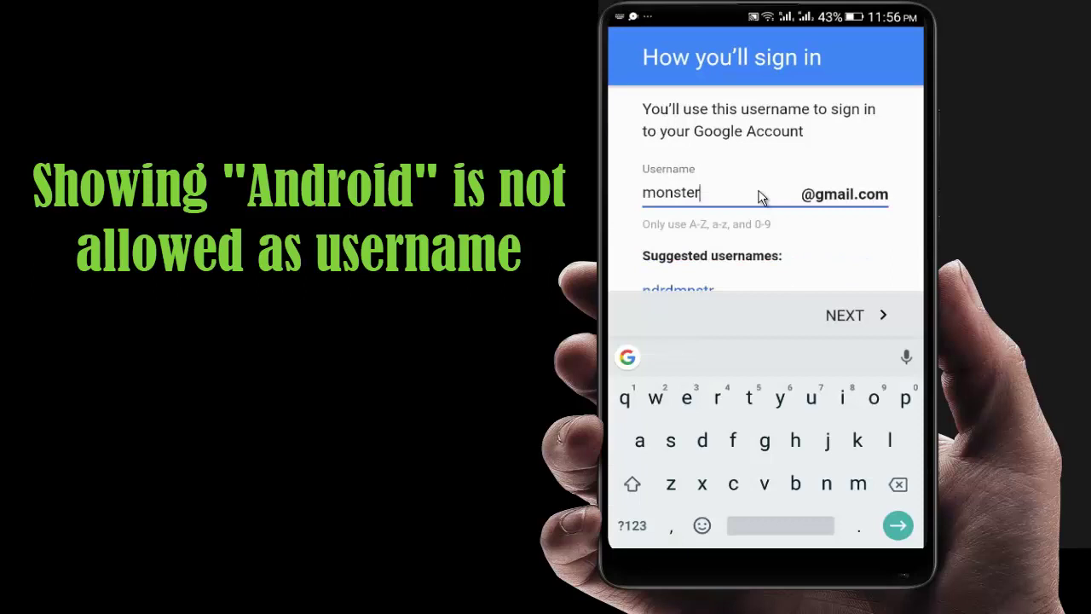
Revise the username to drop 'android.' and end in digits, then resubmit it.
click(632, 525)
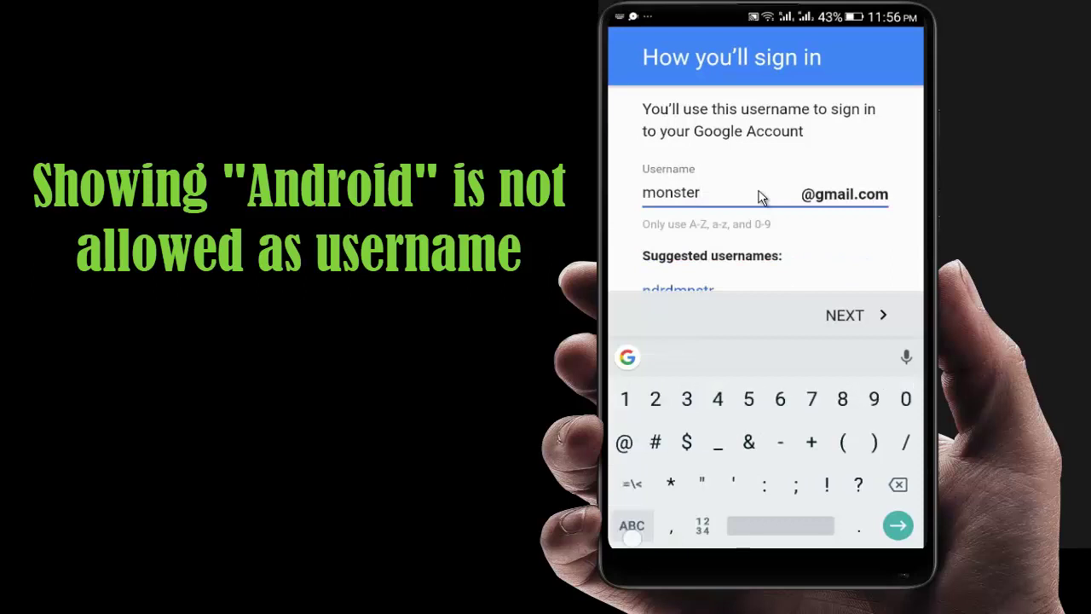
text(377)
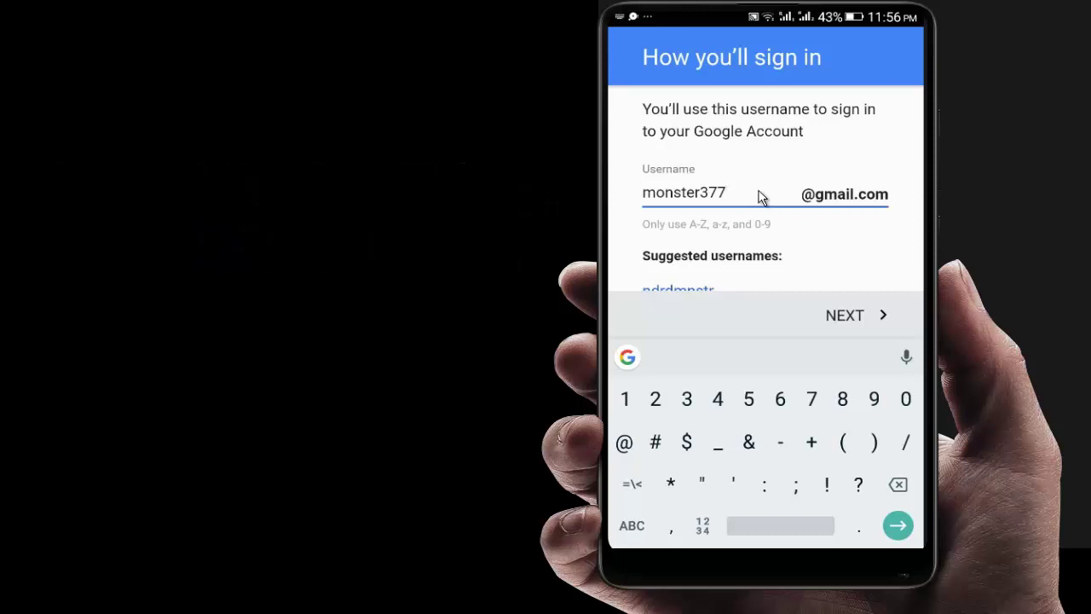
text(388)
click(847, 316)
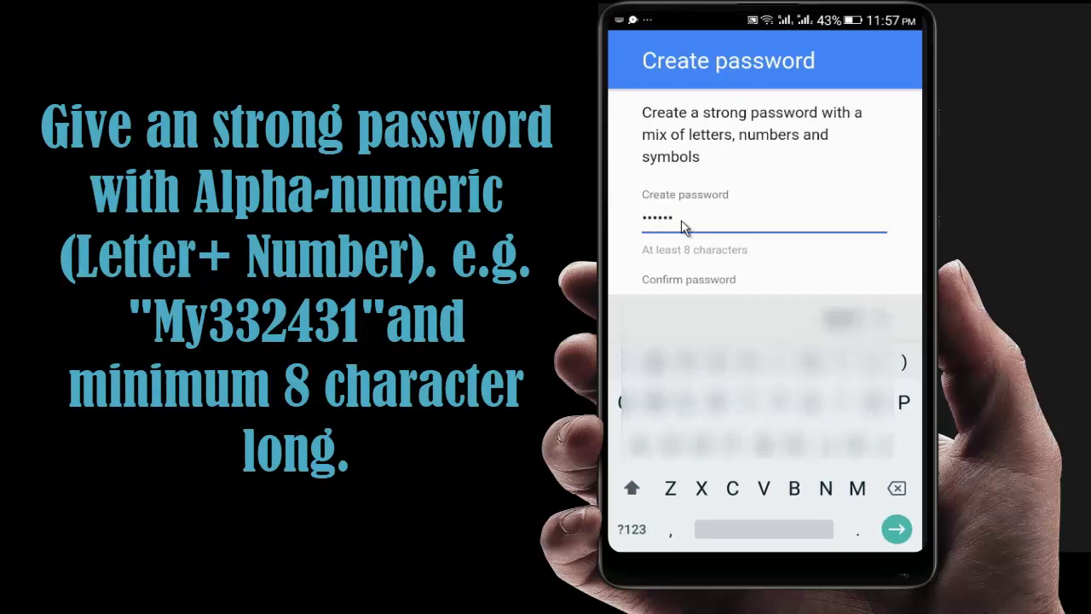
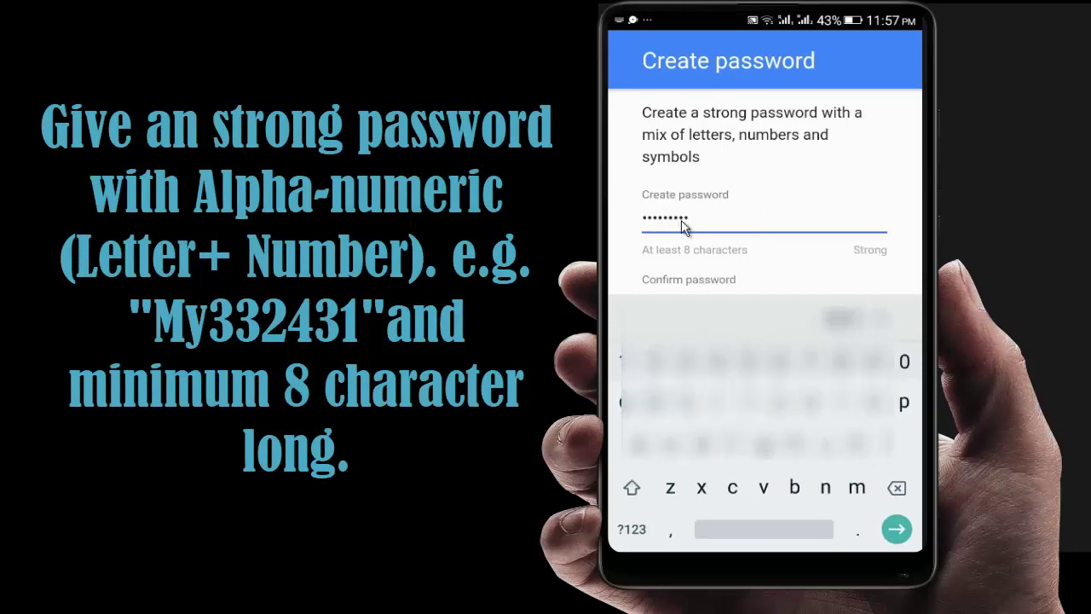
Type the new password, repeat it in Confirm password, and submit.
click(689, 284)
text(F)
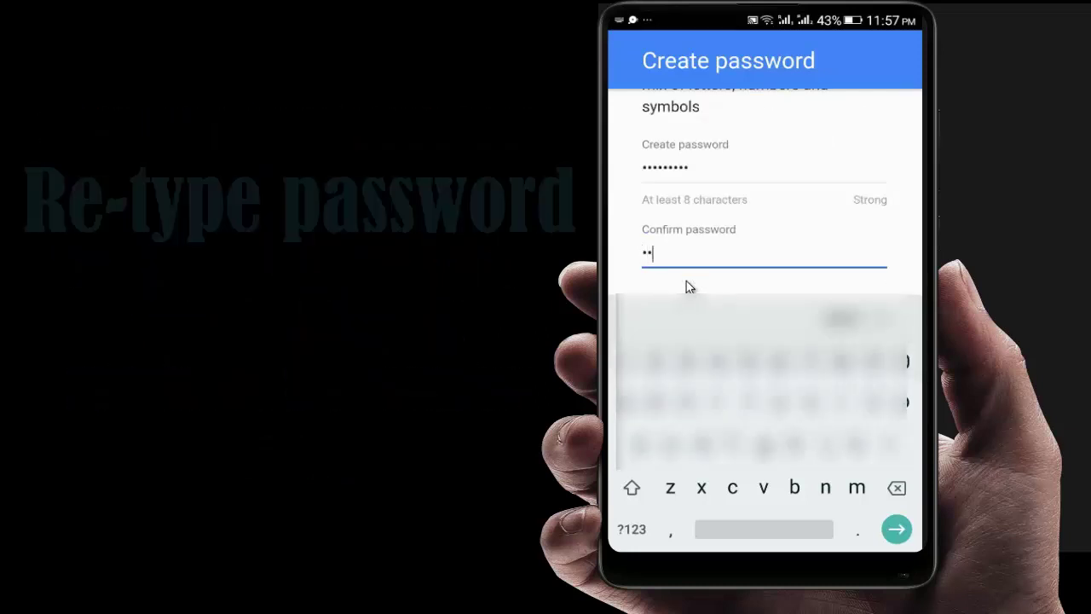
text(••••)
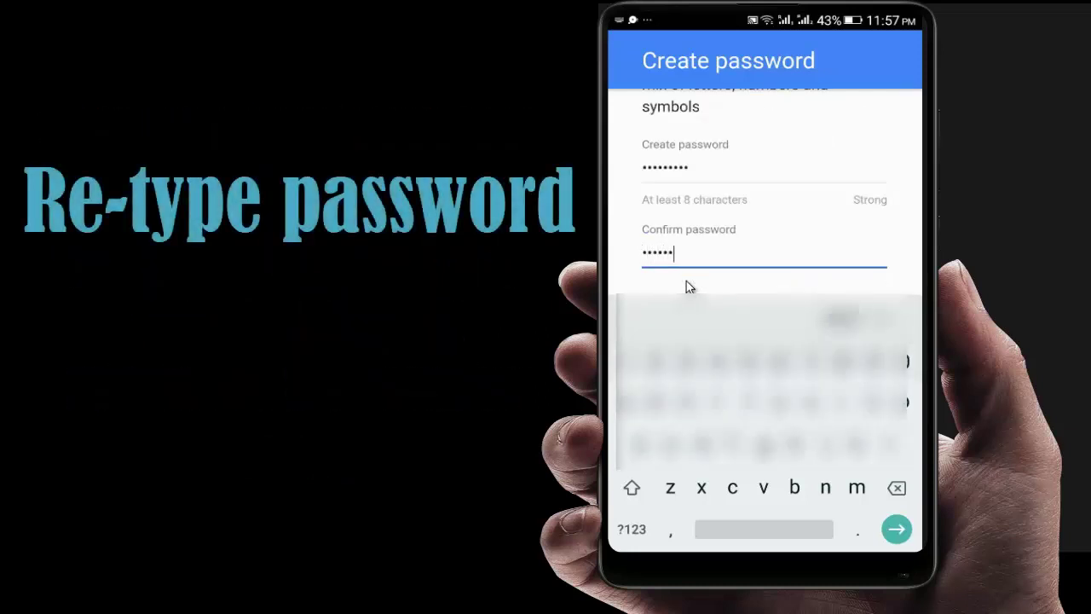
text(•••)
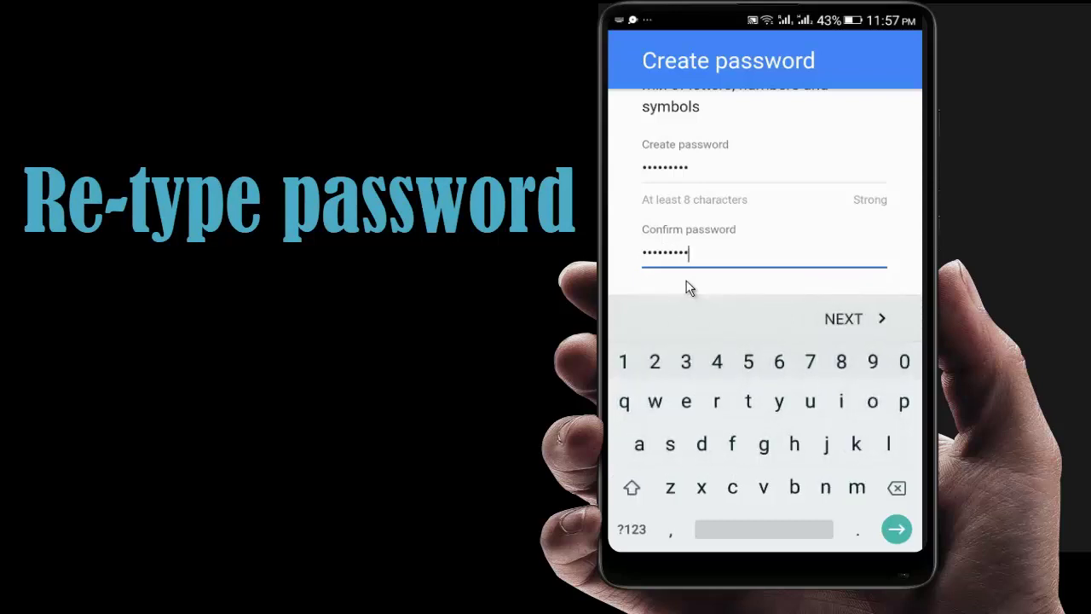
click(846, 320)
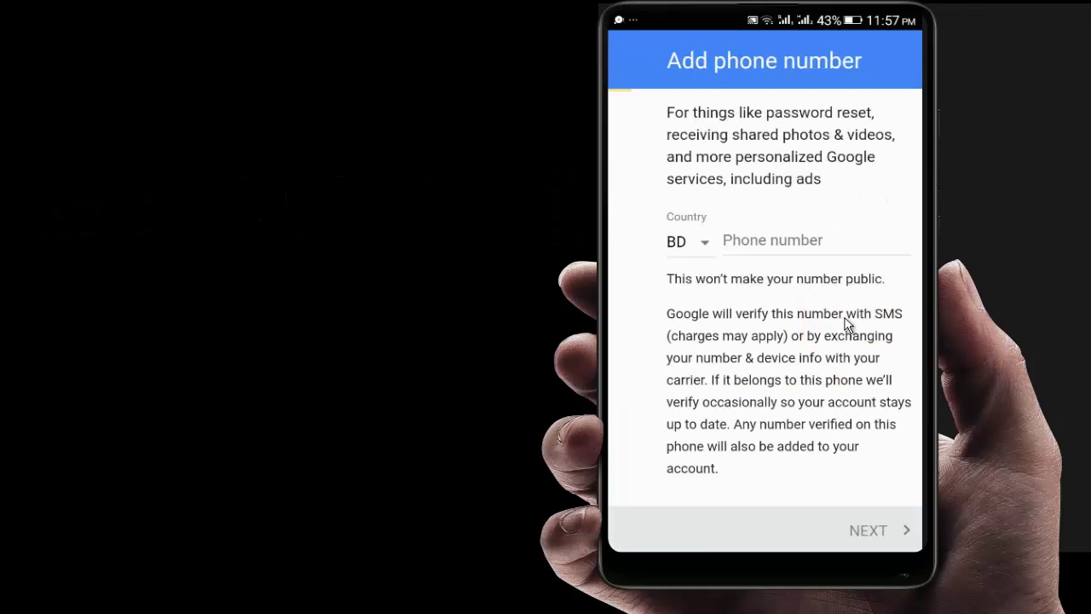
Enter the phone number and submit it to receive the SMS verification code.
click(750, 241)
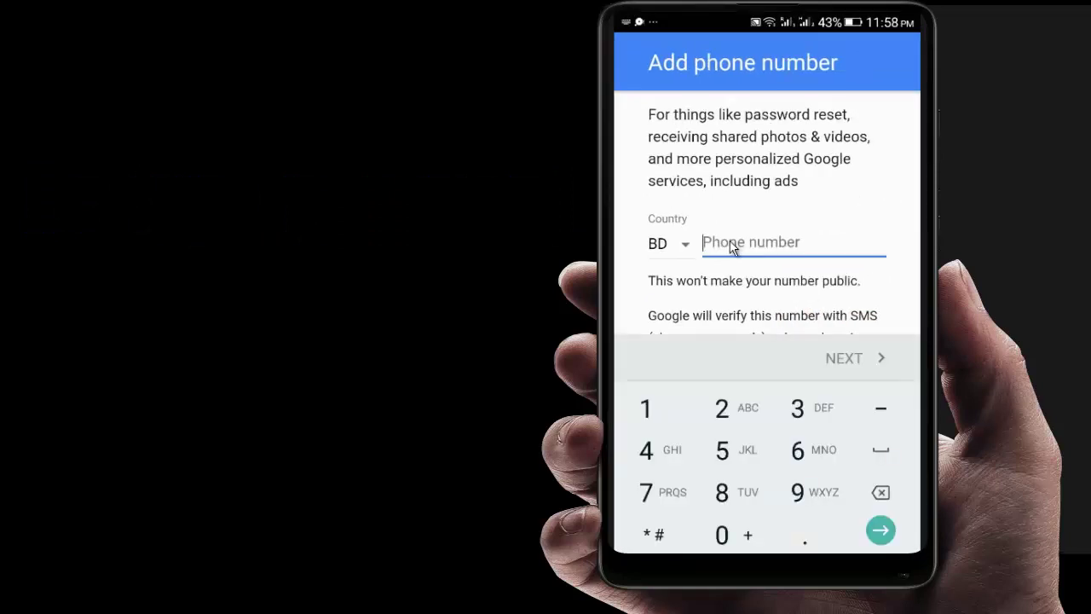
text(0)
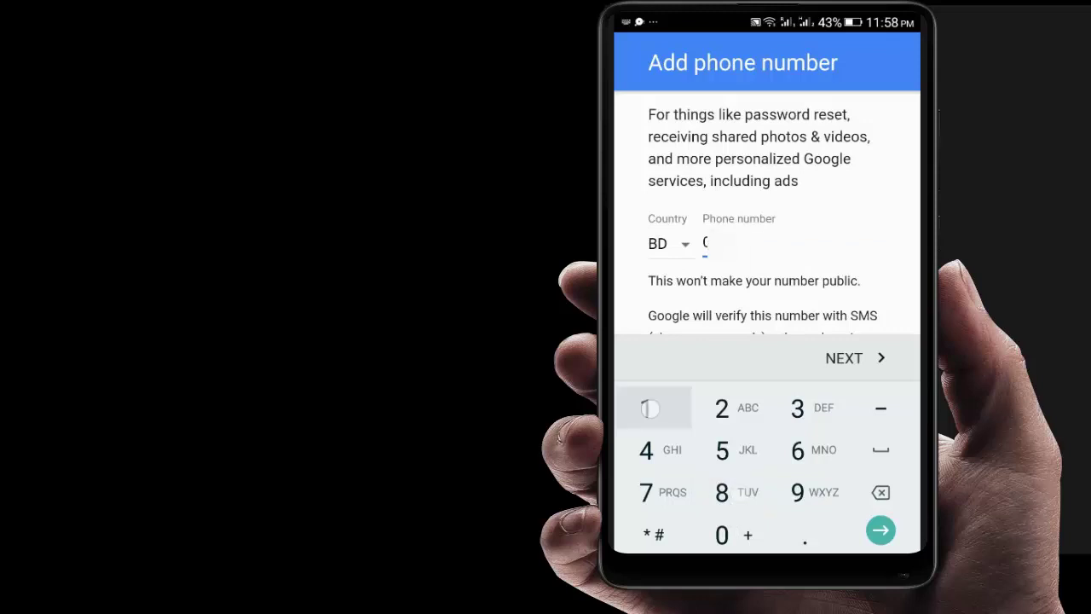
text(18127)
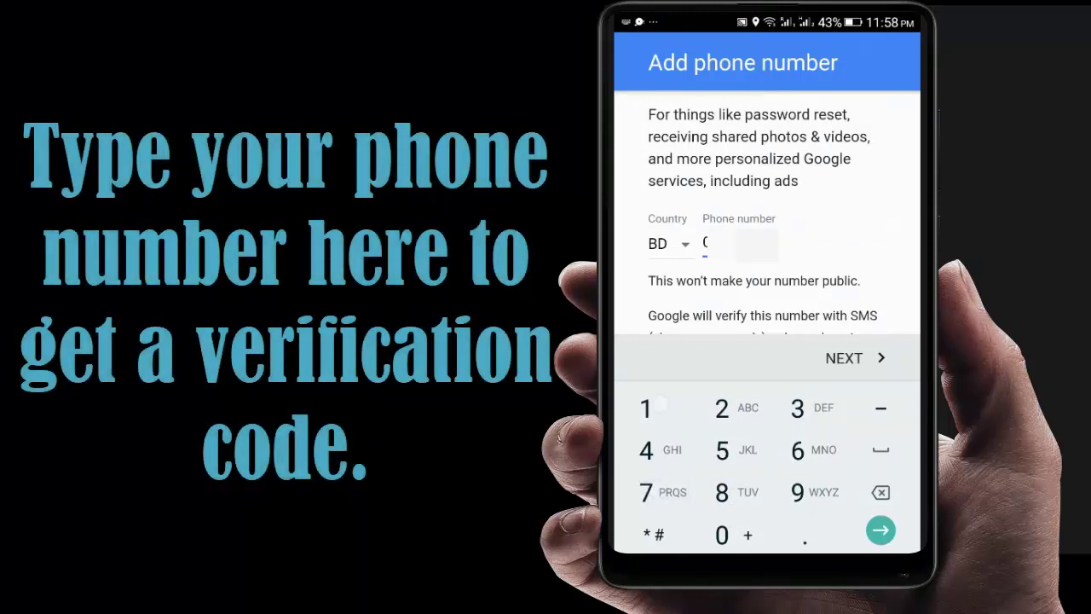
click(852, 358)
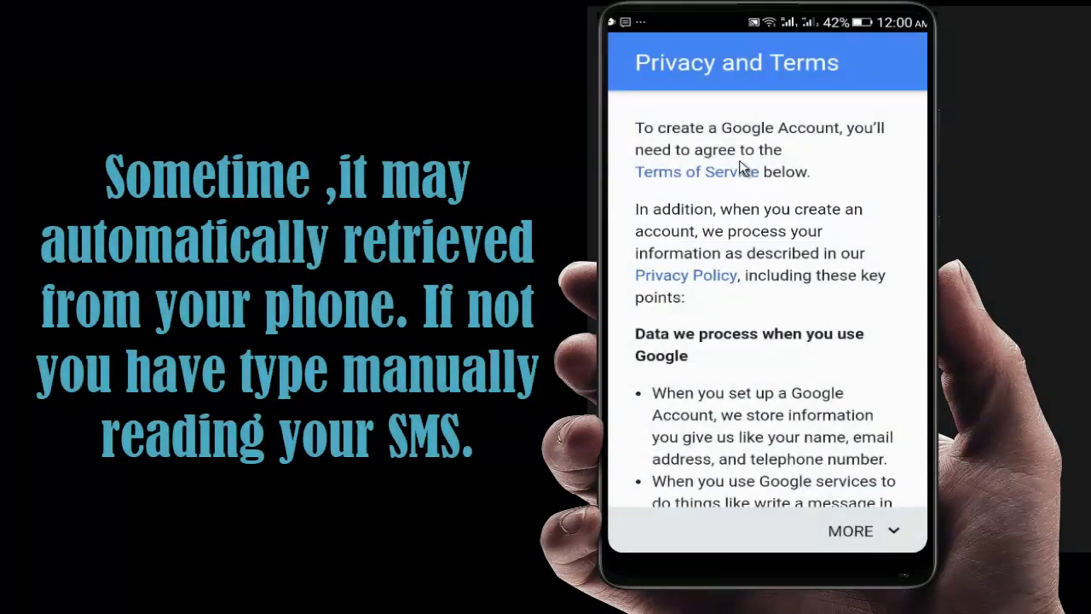
Scroll to the end of the Privacy and Terms and check the Google SMS in notifications.
scroll(741, 169, down, 10)
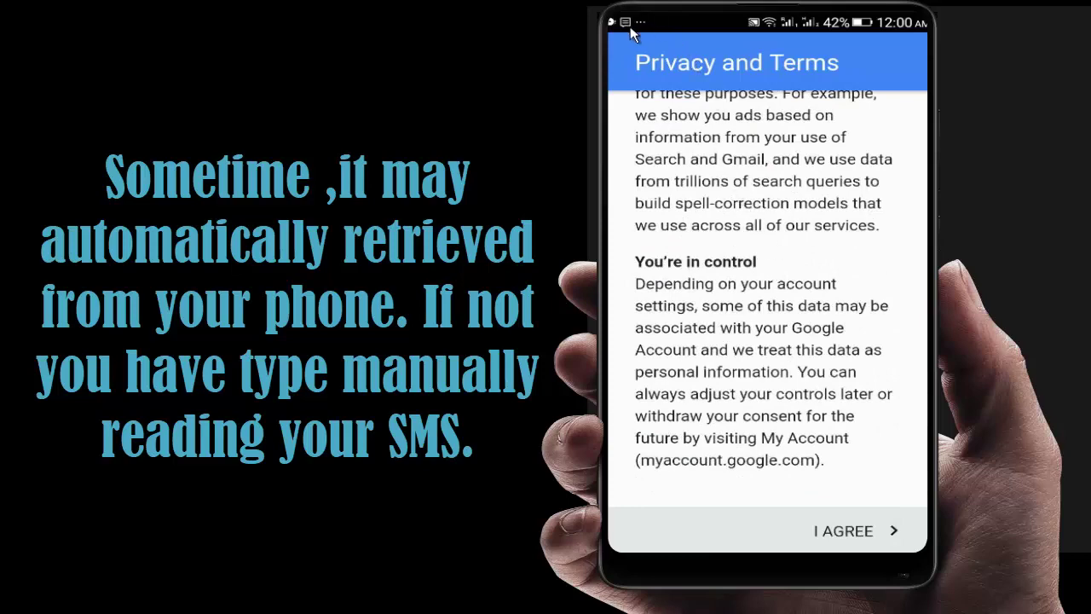
drag(630, 26, 634, 35)
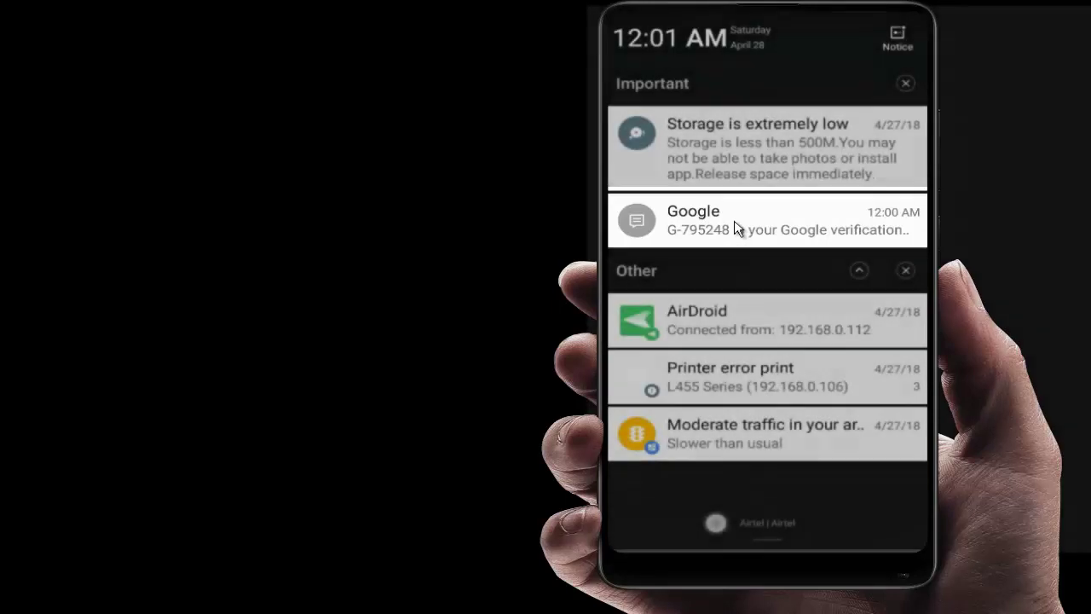
click(738, 224)
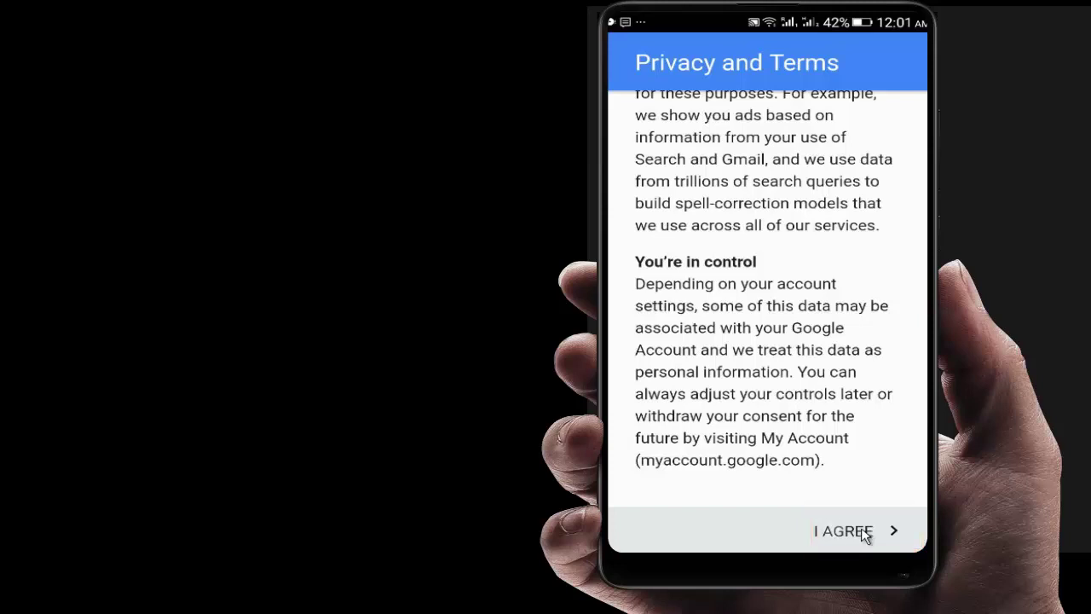
Agree to the Privacy and Terms and confirm the new account's email and password summary.
click(842, 531)
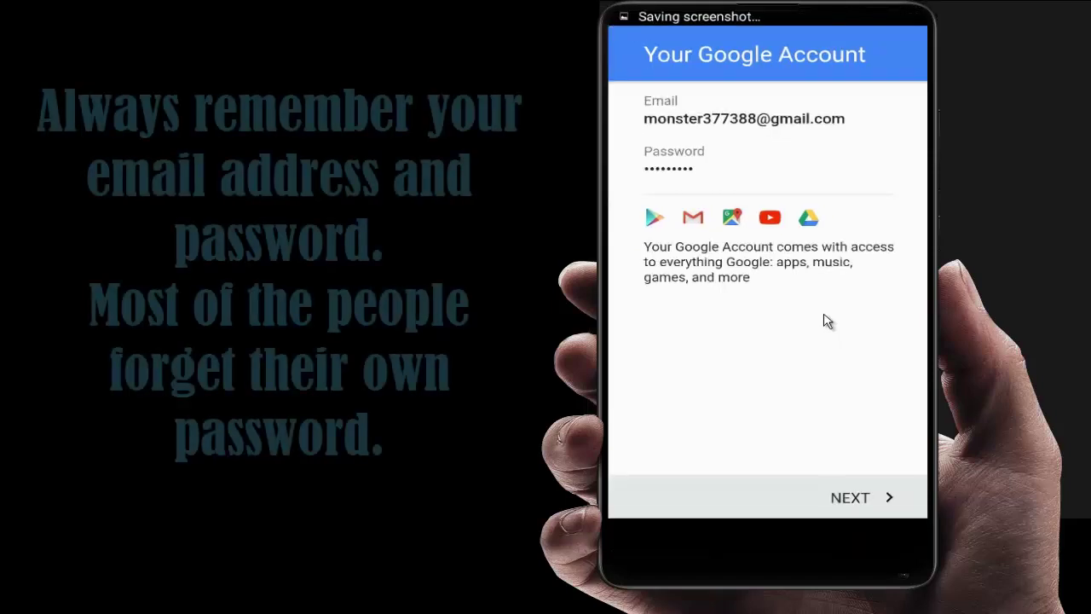
click(852, 497)
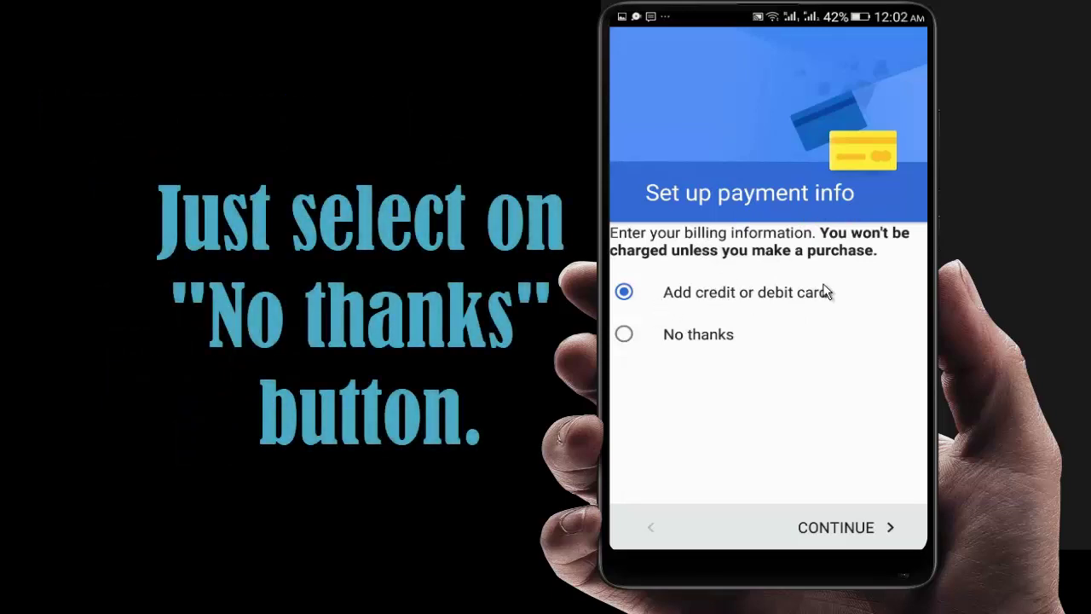
Decline payment info with No thanks and continue, finishing the Google account setup.
click(626, 337)
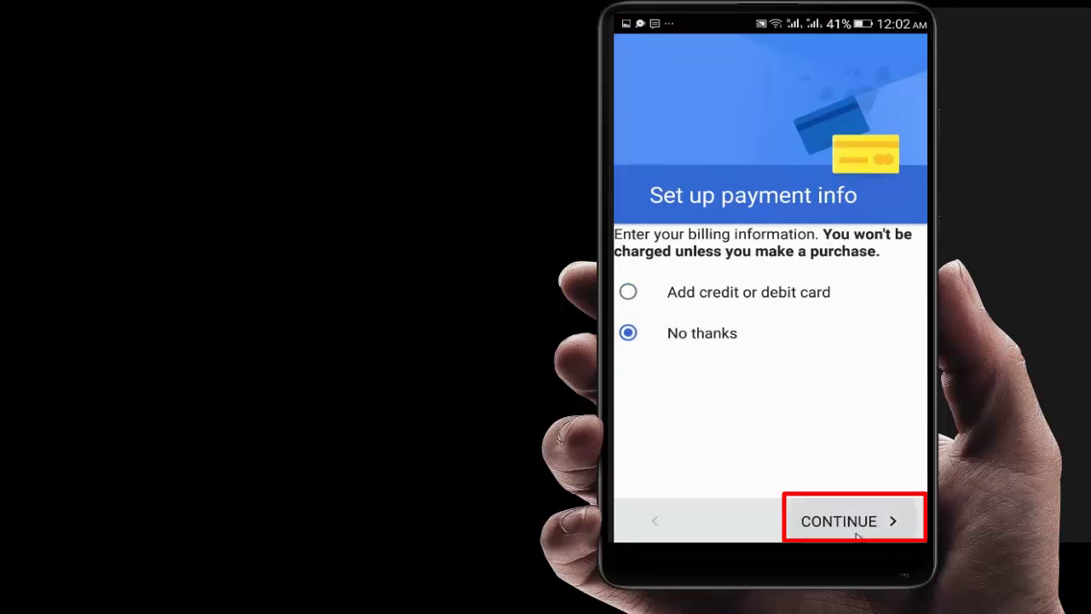
click(848, 522)
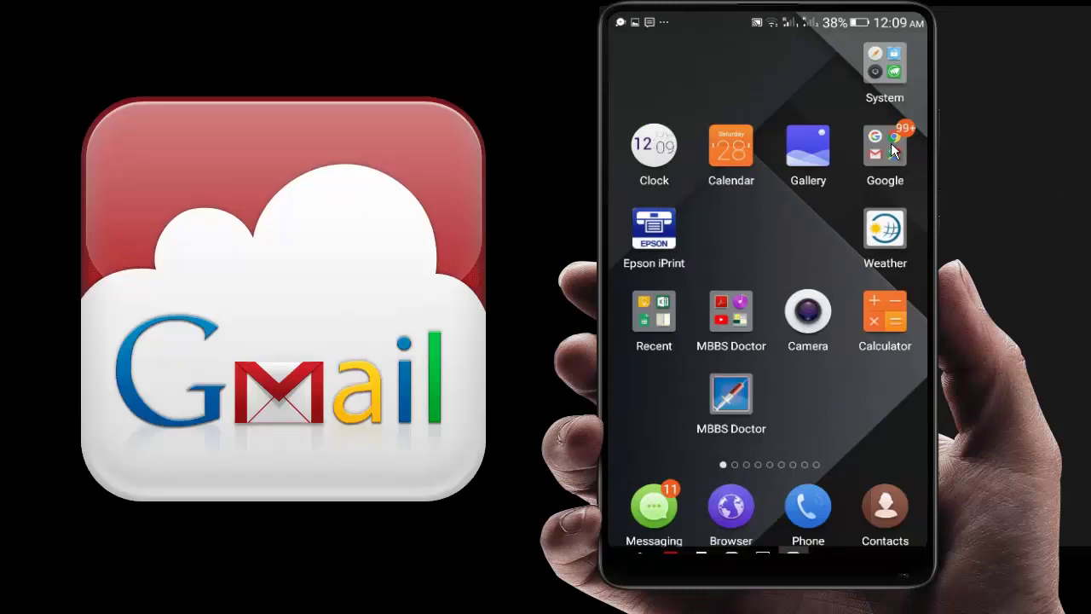
Launch Gmail from the Google folder and open the Google Community Team welcome email in the Inbox.
click(890, 142)
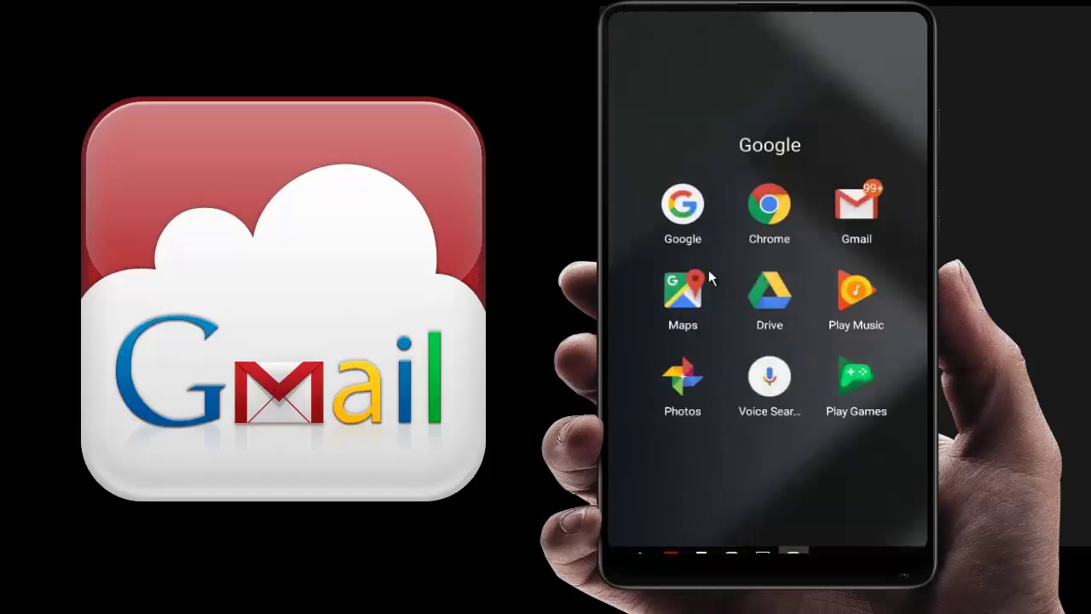
click(852, 211)
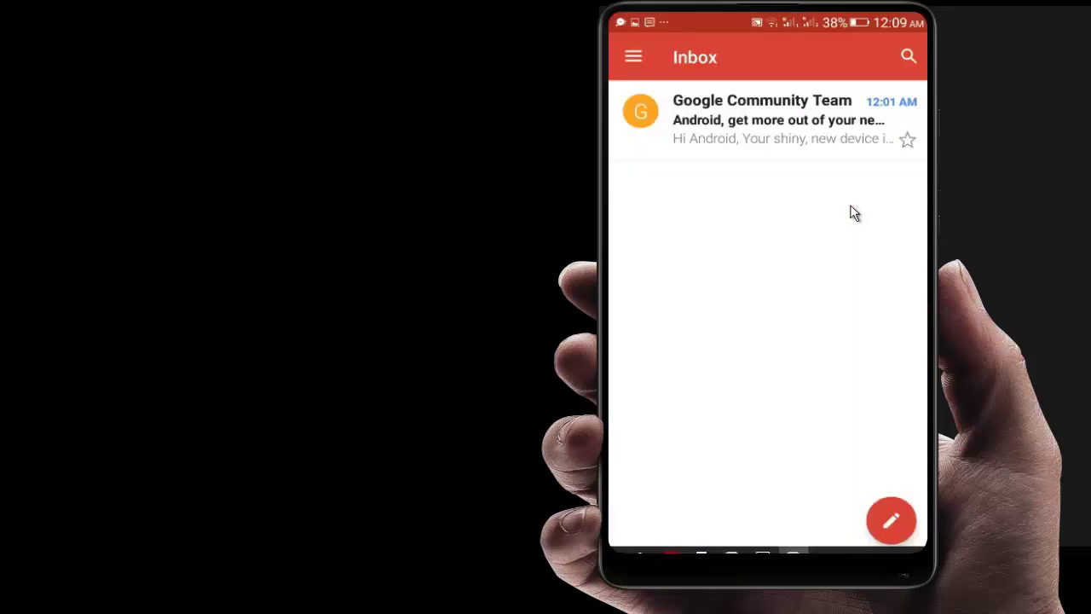
click(631, 59)
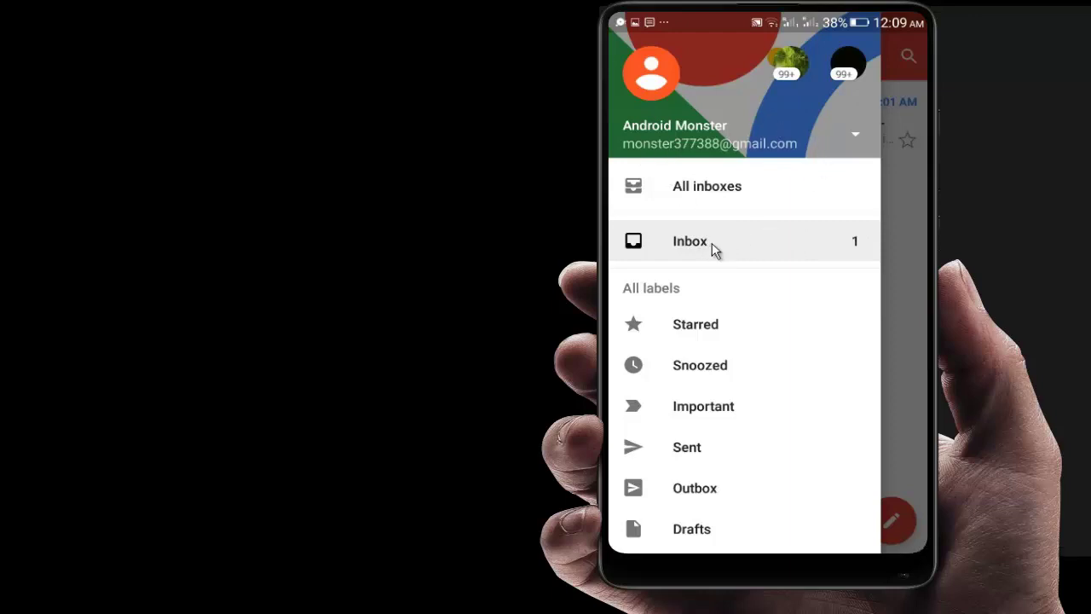
click(861, 221)
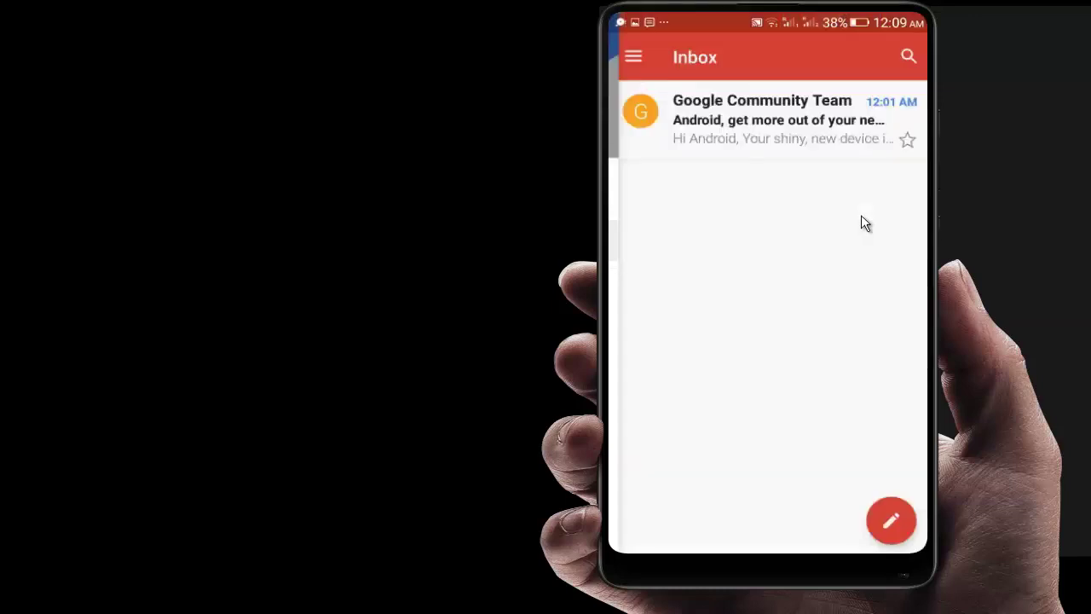
click(761, 119)
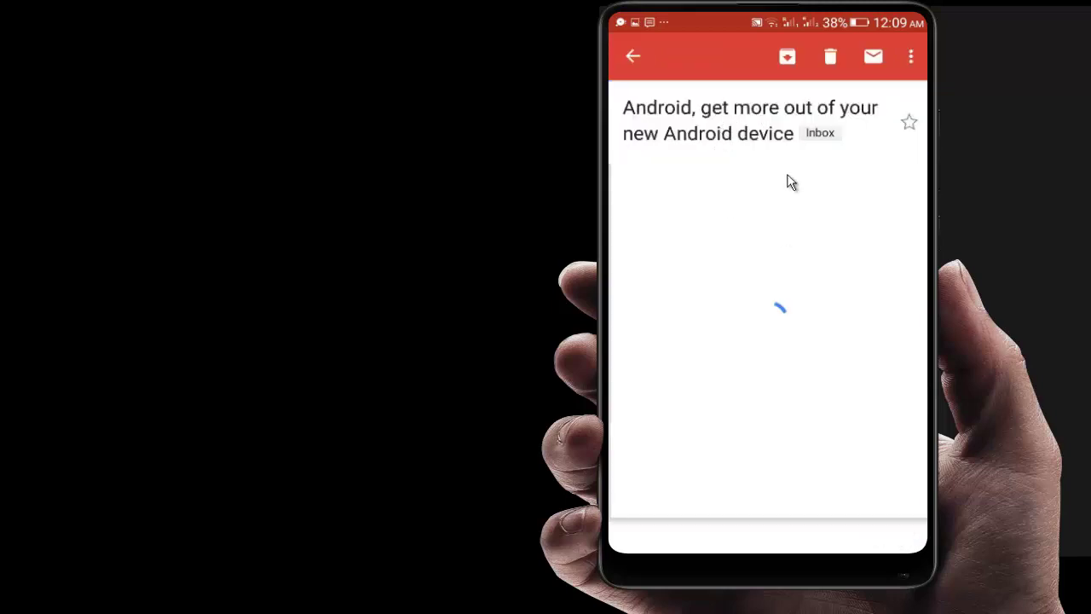